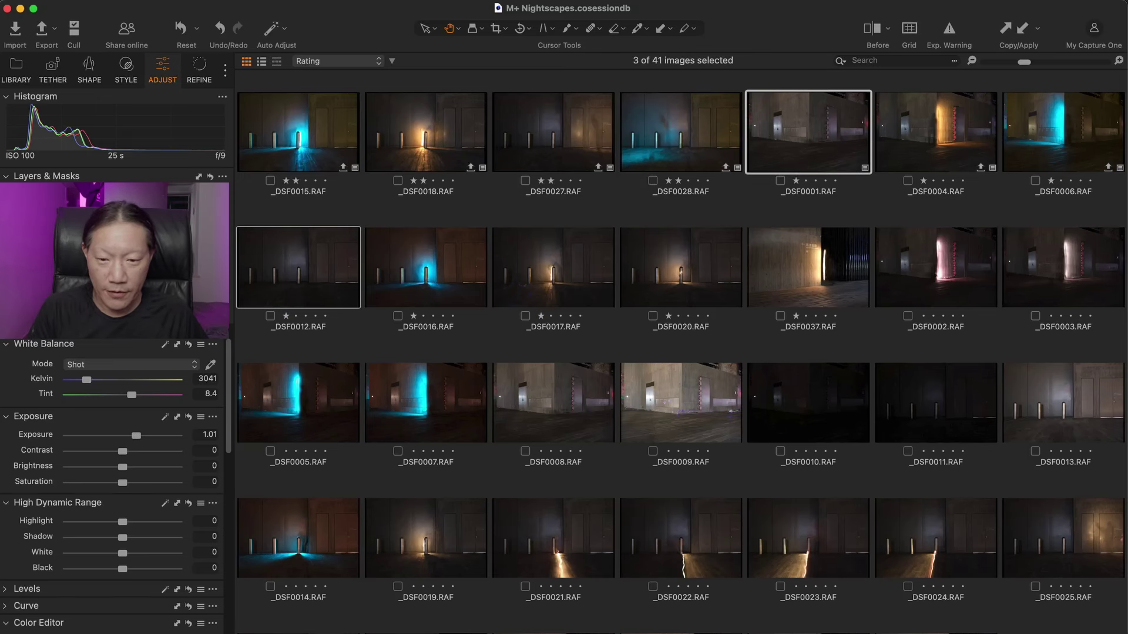
# Step: Show the three selected shots in the viewer, then return to the Nightscapes thumbnail grid
pyautogui.press('g')
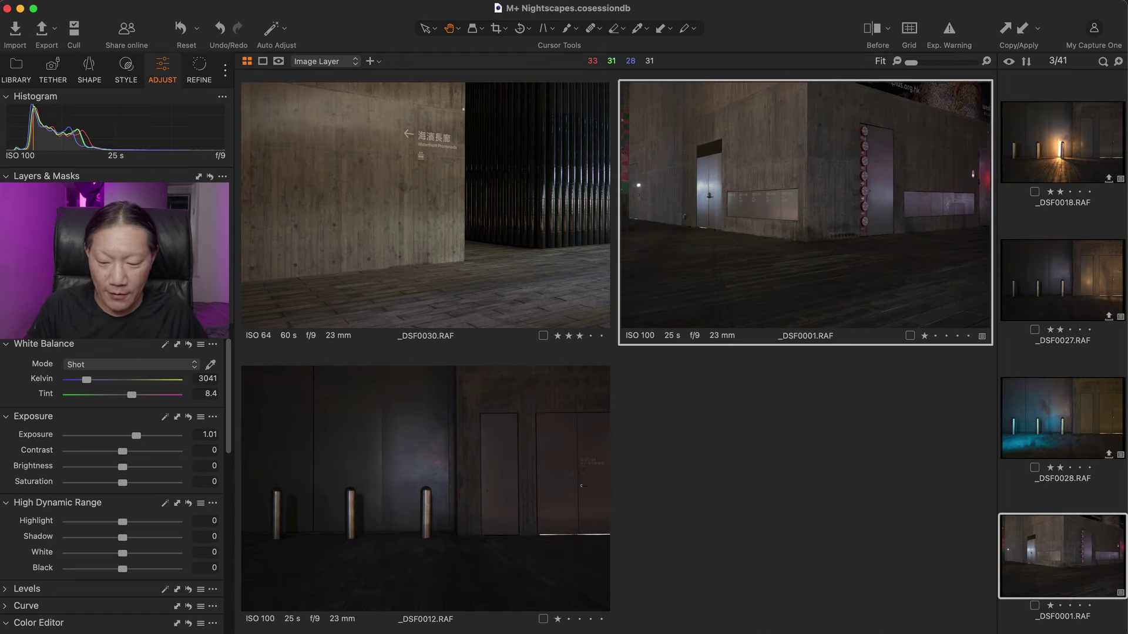
pyautogui.press('b')
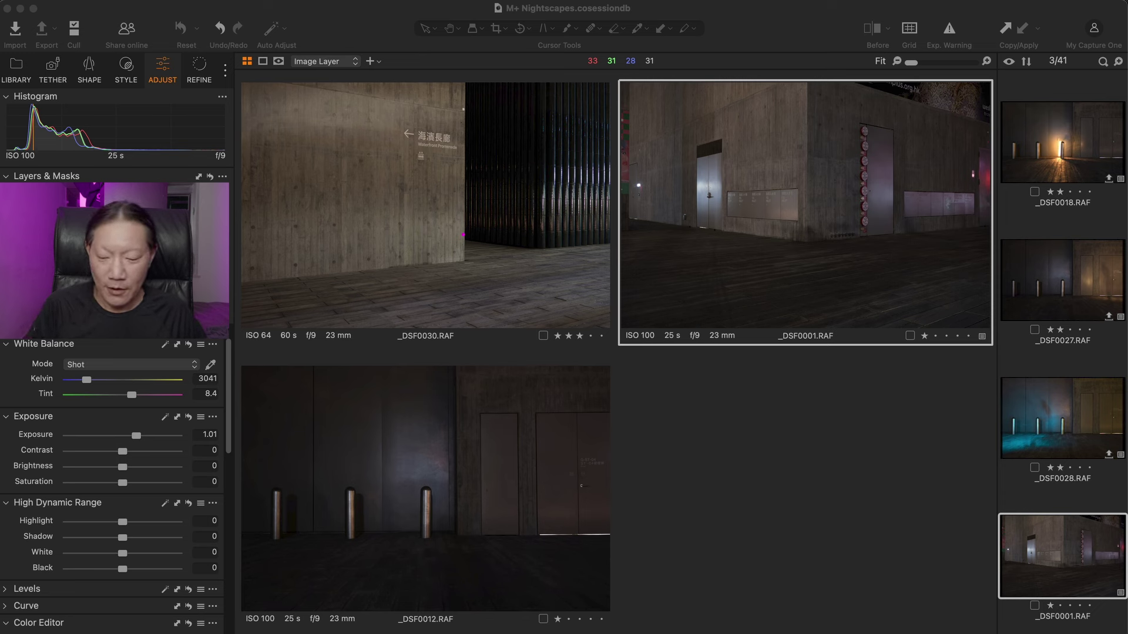
pyautogui.press('super+Tab')
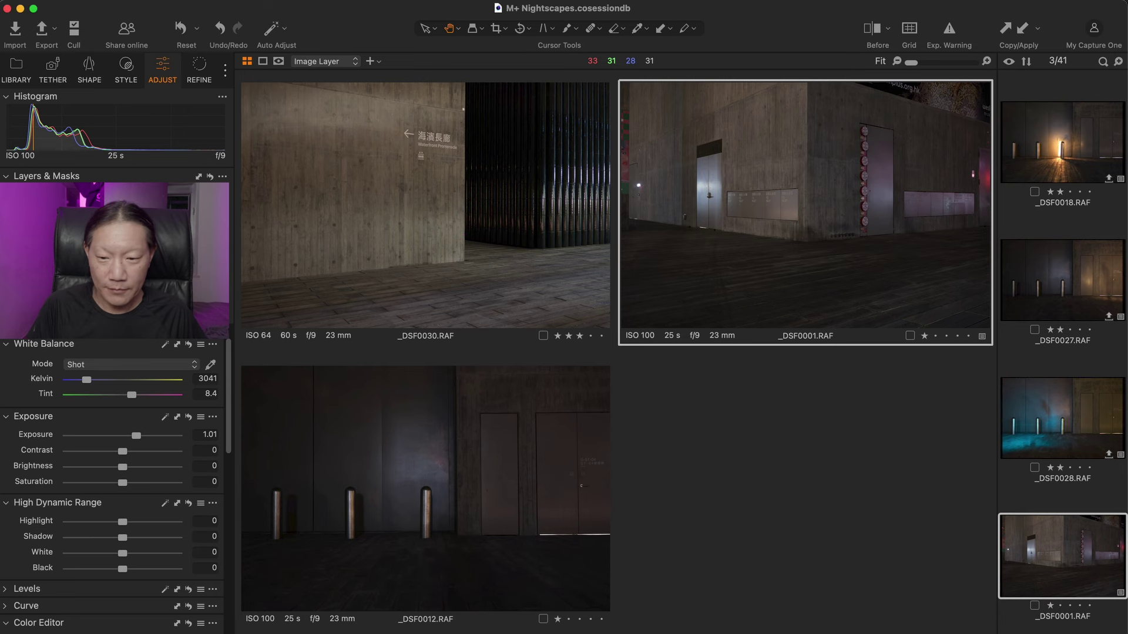
pyautogui.press('g')
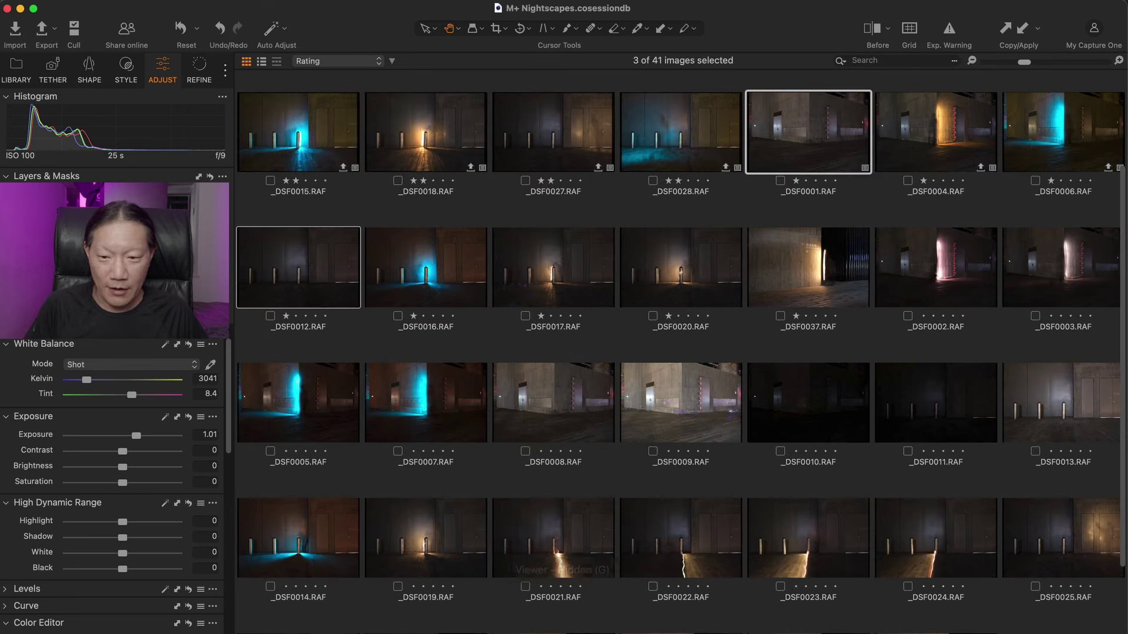
# Step: Review the blue-lit _DSF0015, orange _DSF0018 and dim _DSF0027 shots, then return to the grid
pyautogui.press('g')
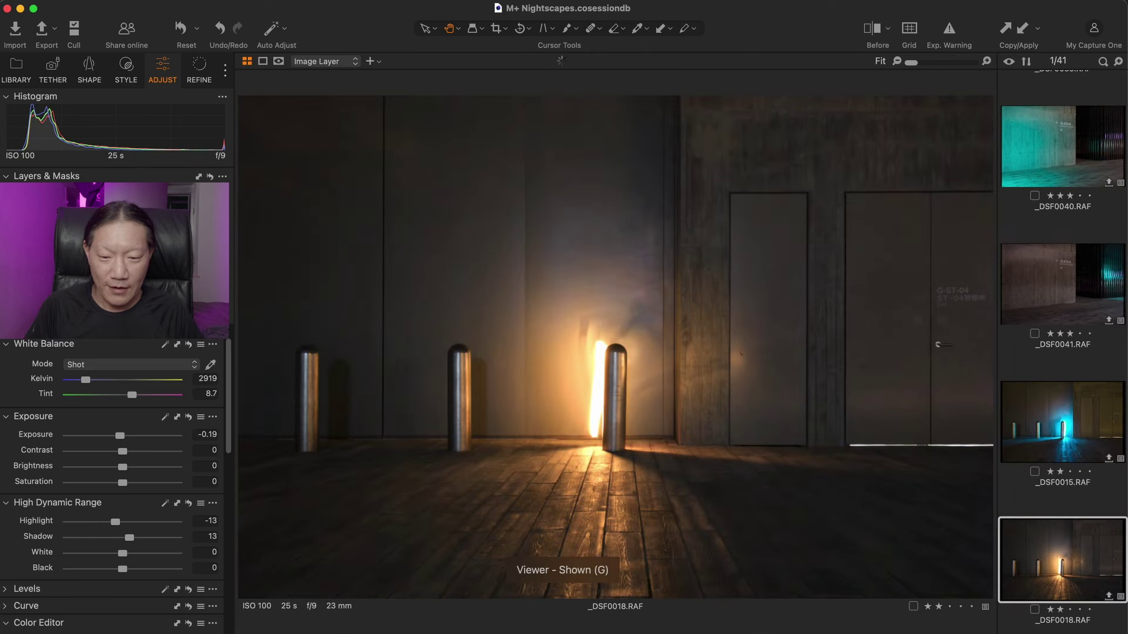
pyautogui.click(1063, 422)
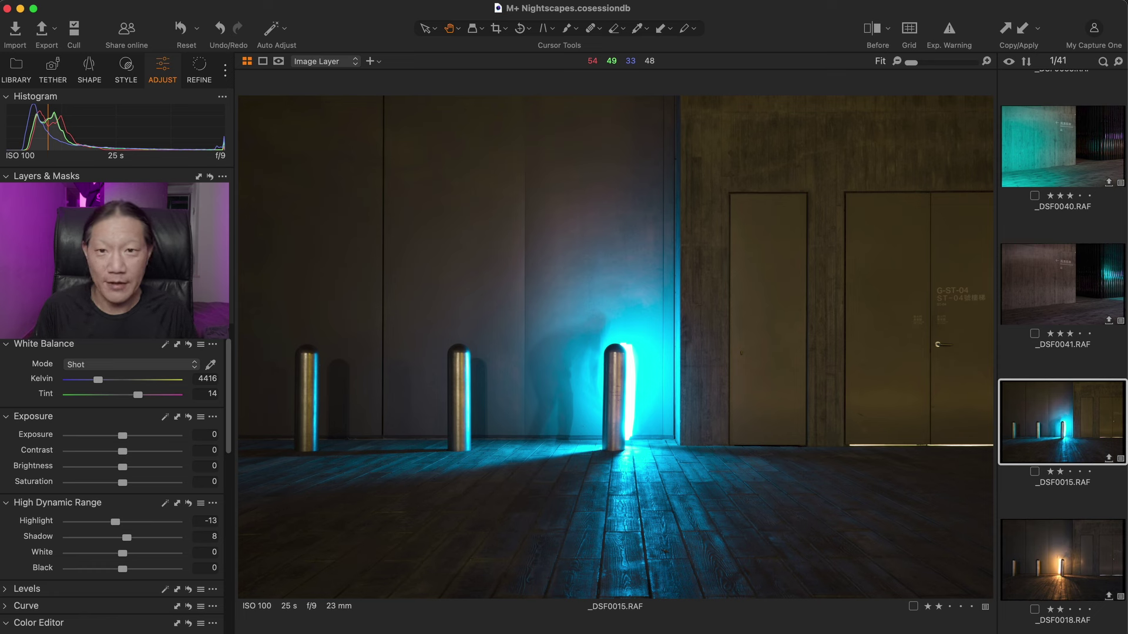
pyautogui.press('Down')
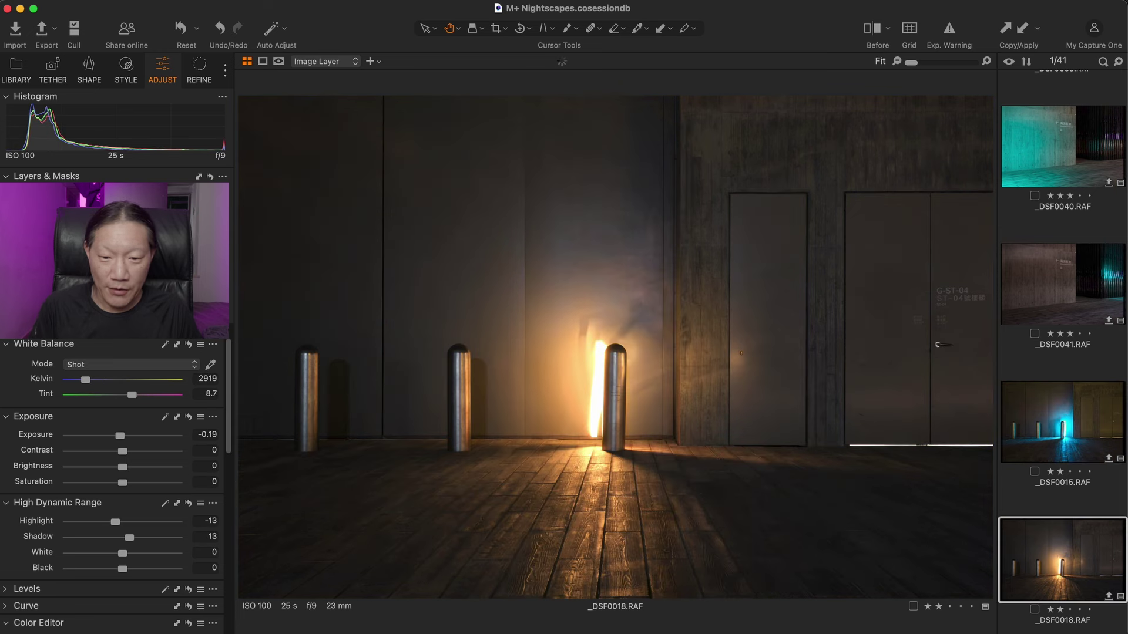
pyautogui.press('Down')
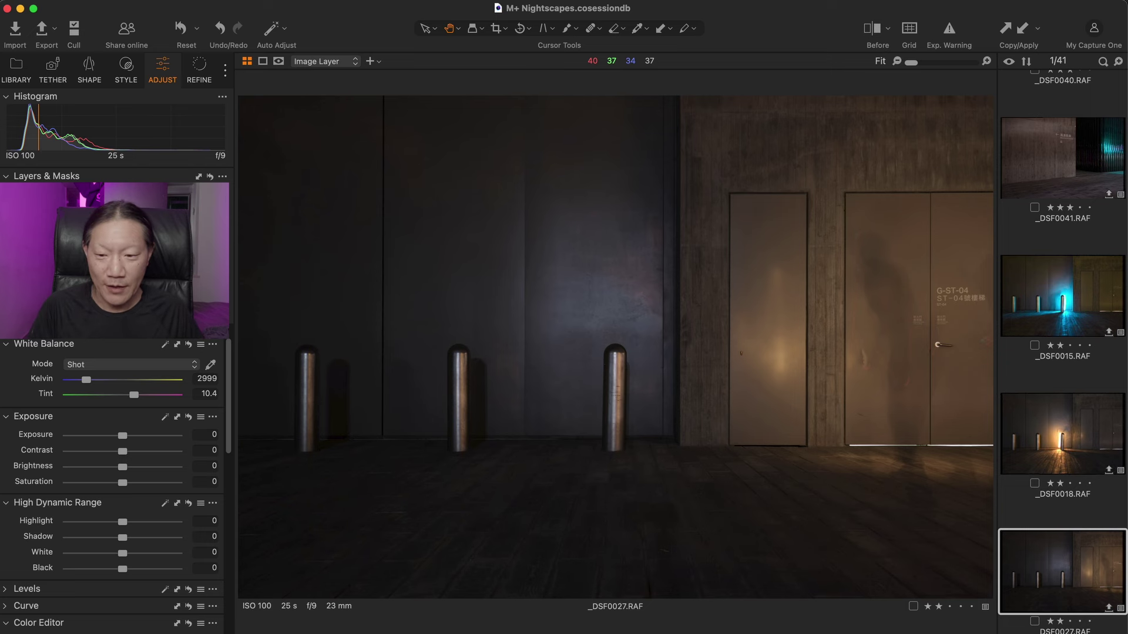
pyautogui.press('g')
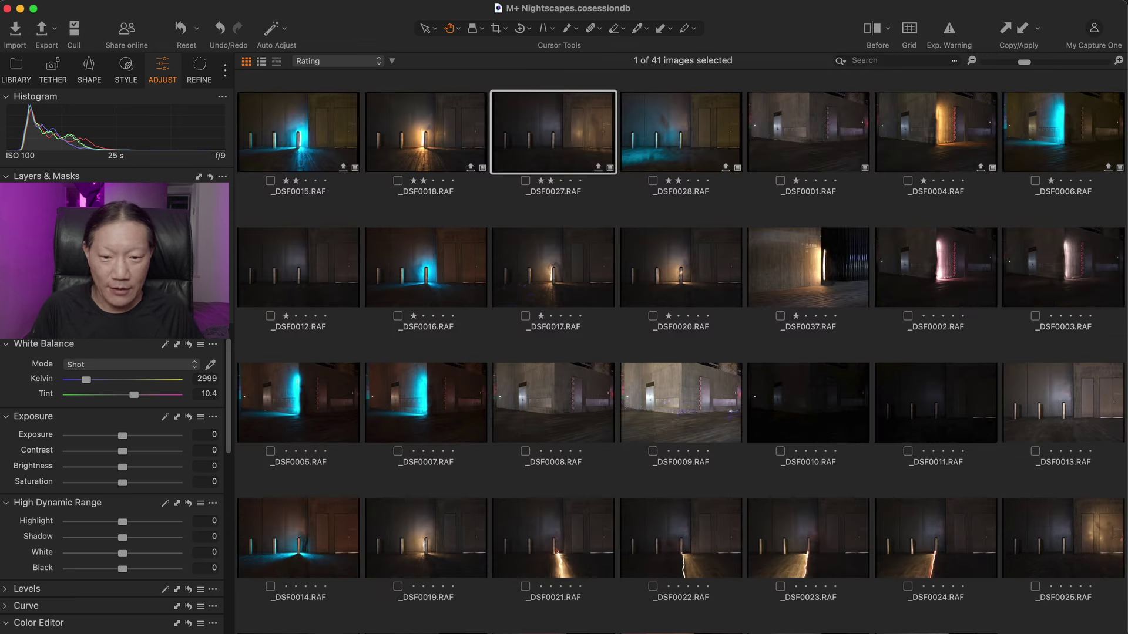
# Step: Open _DSF0028 alone for review, then open the building corner shot _DSF0001 alone
pyautogui.press('Right')
pyautogui.press('g')
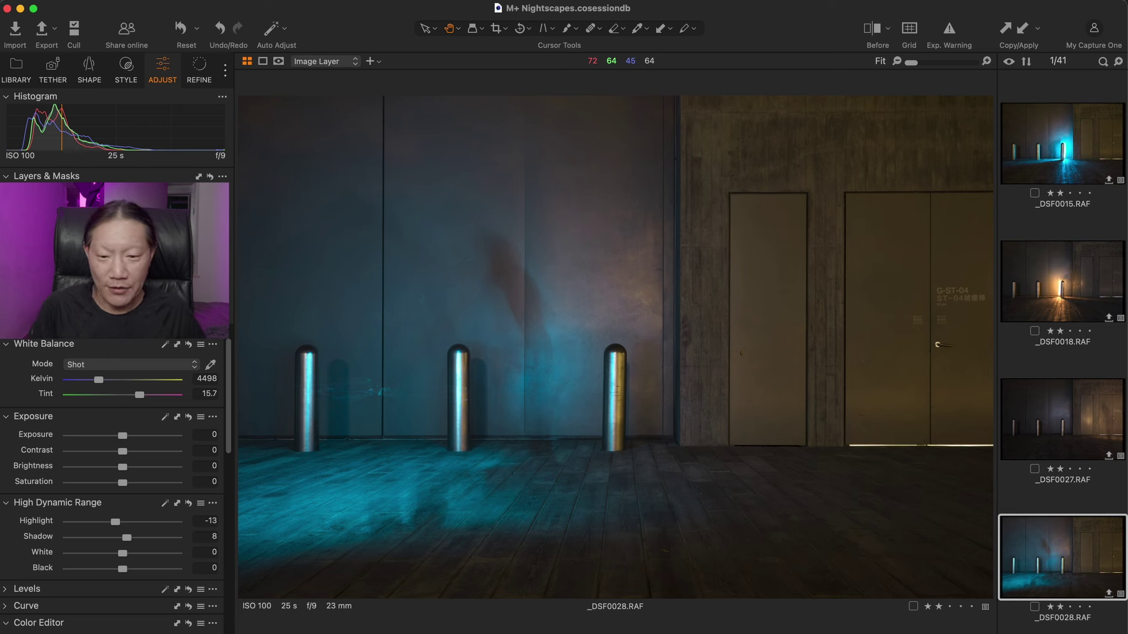
pyautogui.press('g')
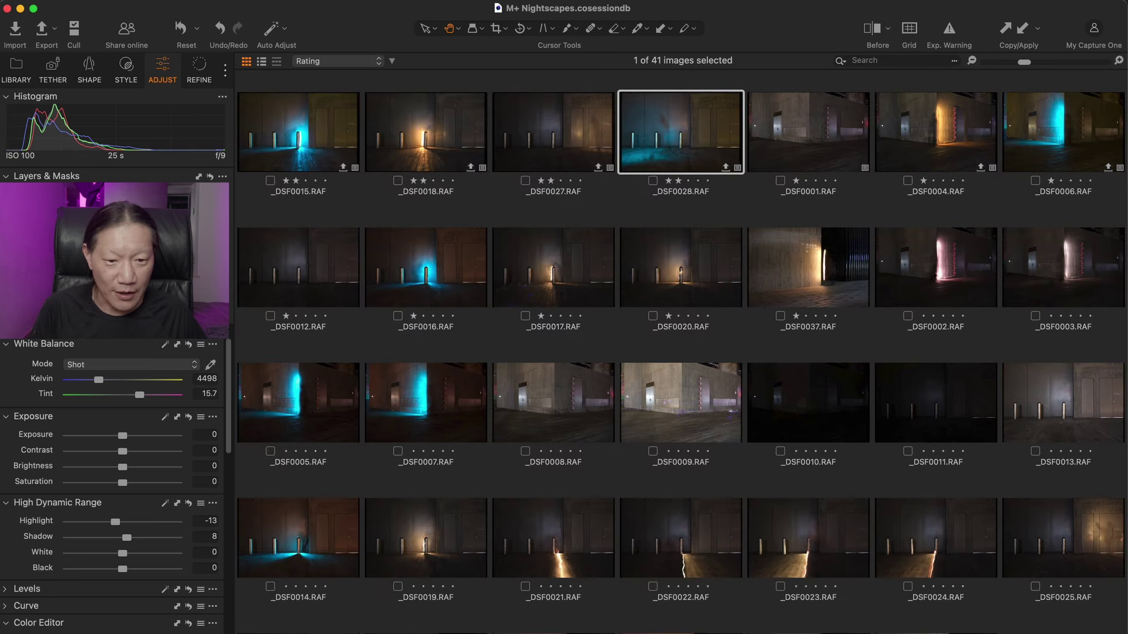
pyautogui.press('Right')
pyautogui.press('g')
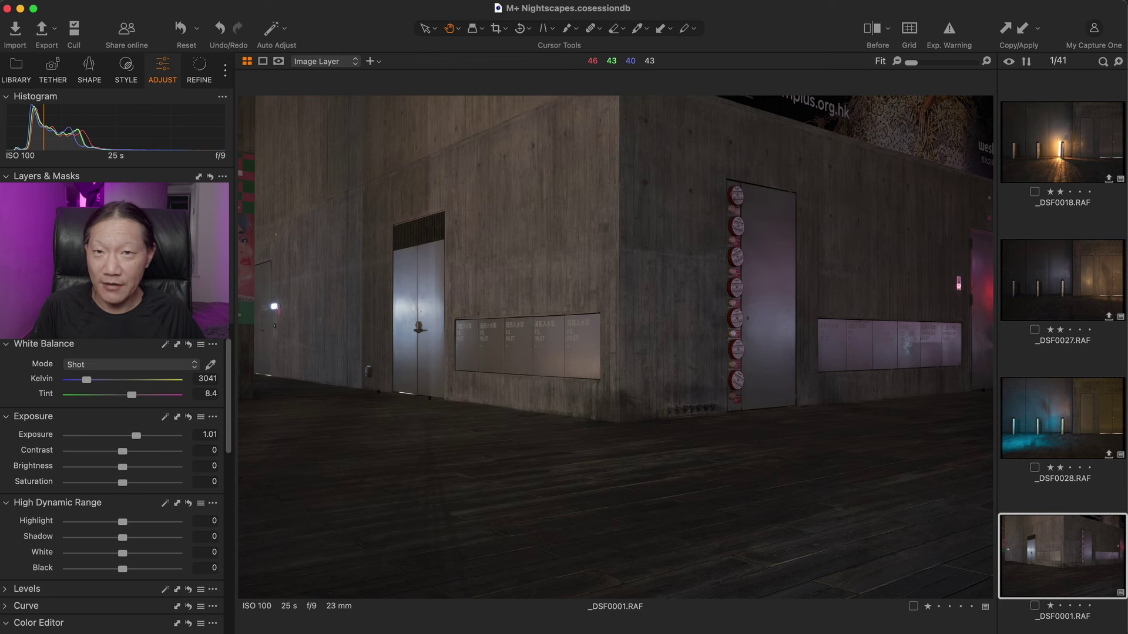
# Step: Display _DSF0001, orange-lit _DSF0004 and cyan-lit _DSF0006 together in multi-view
pyautogui.press('super+z')
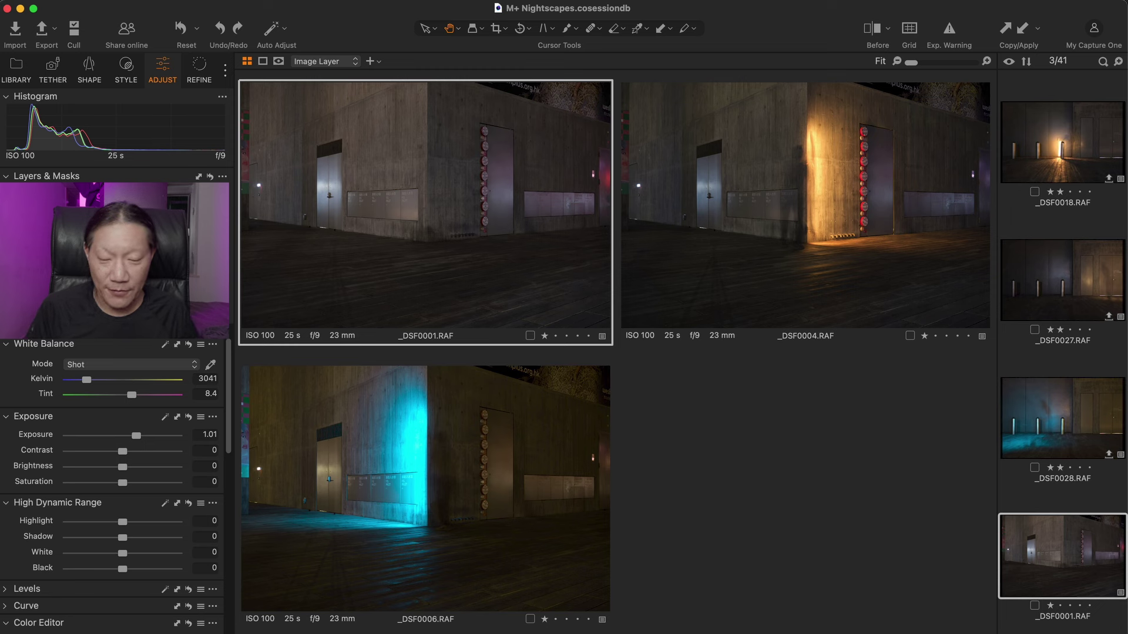
# Step: Step through the orange-lit _DSF0004 and blue-lit _DSF0006 corner shots
pyautogui.hotkey('alt', 'shift', 'a')
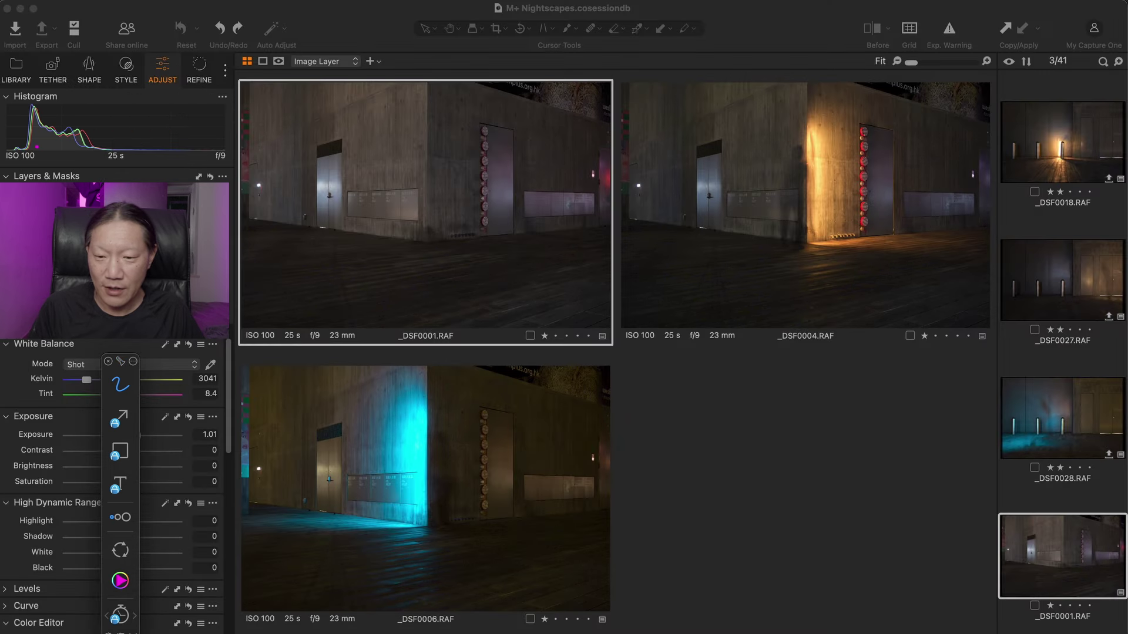
pyautogui.press('Escape')
pyautogui.press('Right')
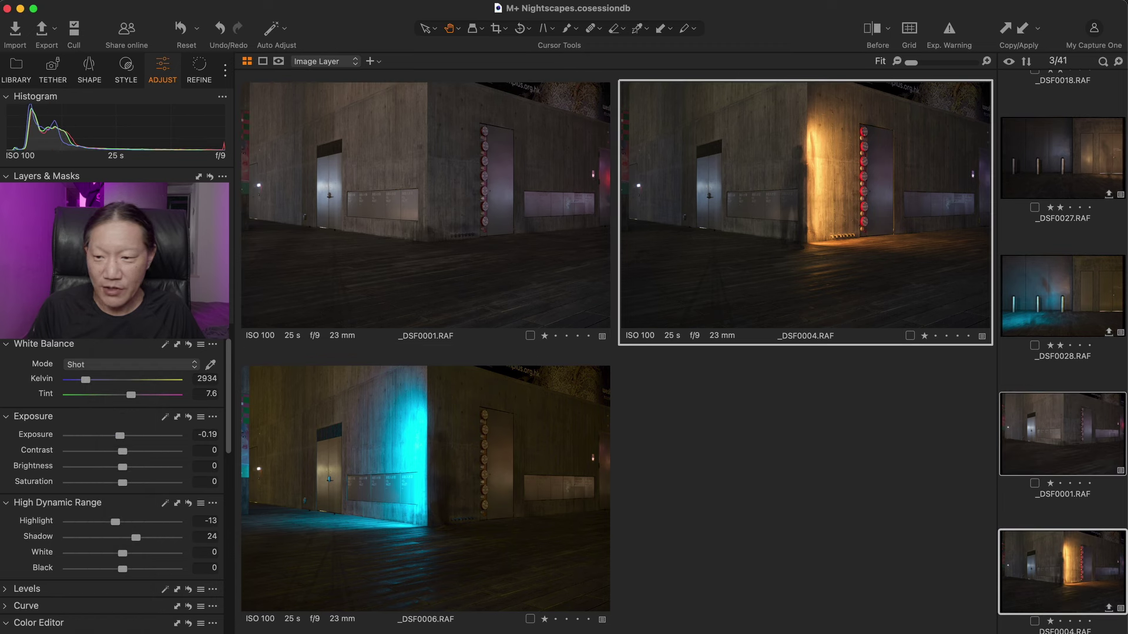
pyautogui.press('Right')
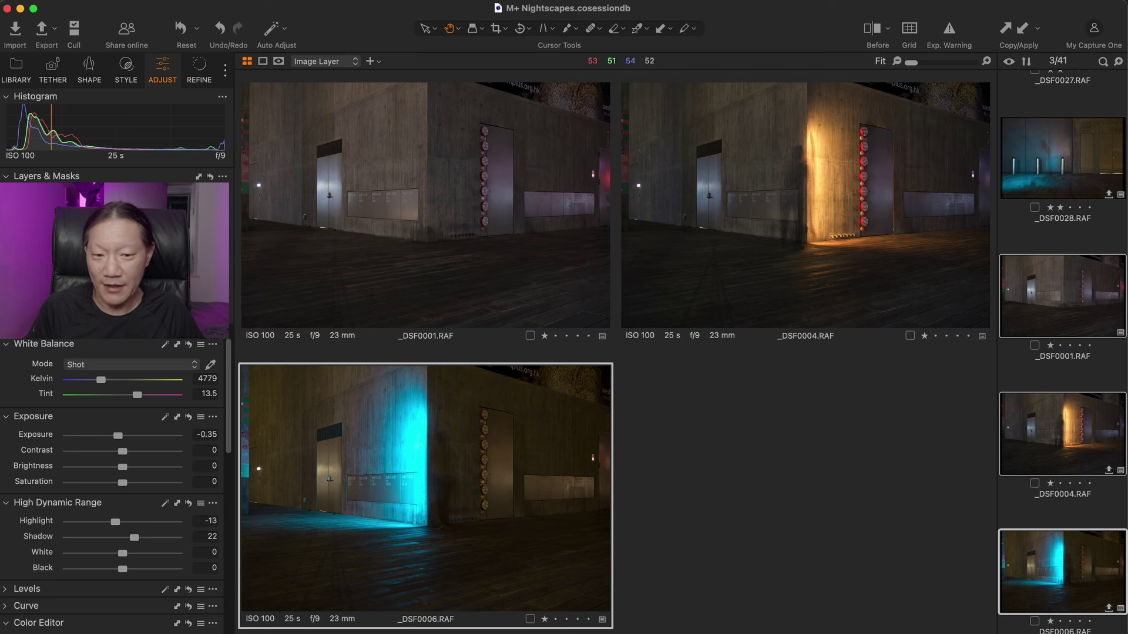
# Step: Activate _DSF0004 then _DSF0001 and bring up the 16-bit Adobe RGB PSD export settings
pyautogui.click(806, 205)
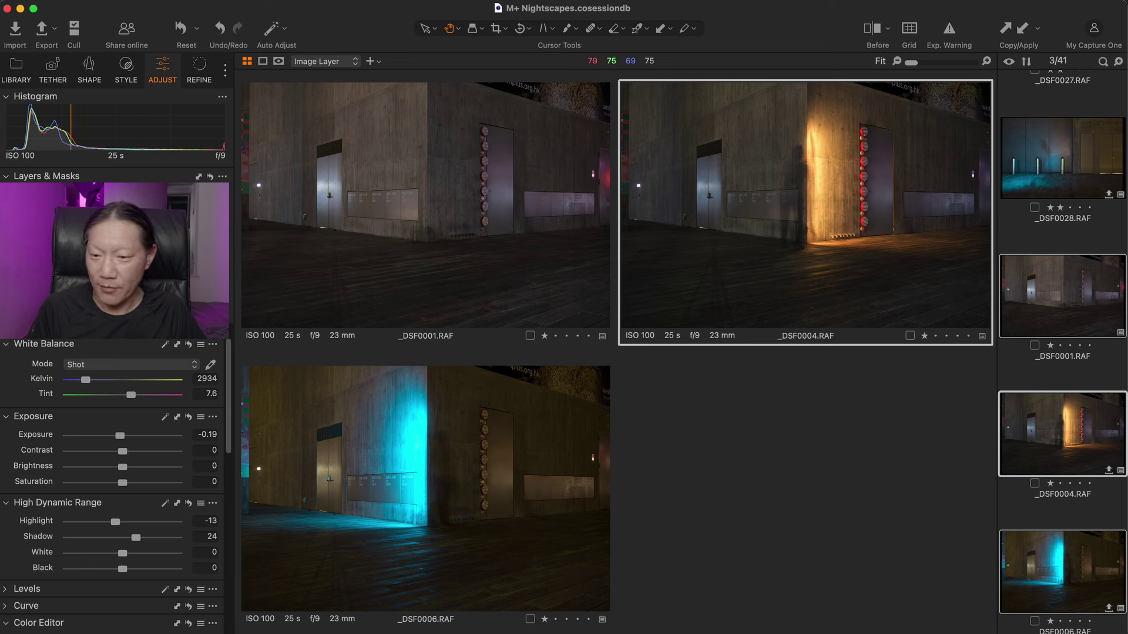
pyautogui.click(425, 212)
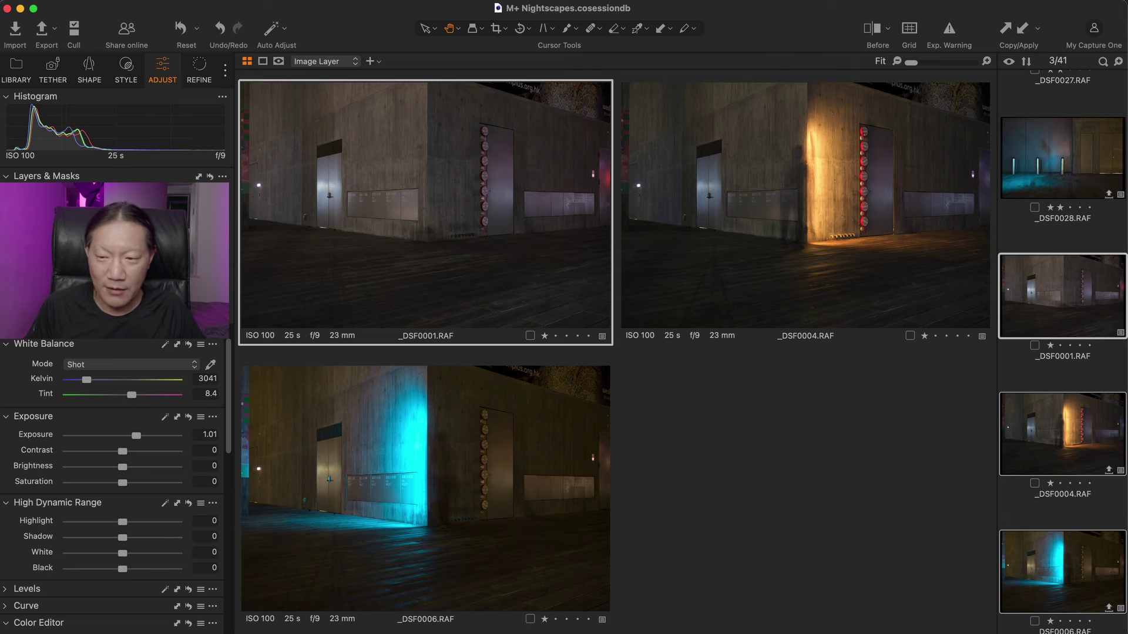
pyautogui.click(41, 30)
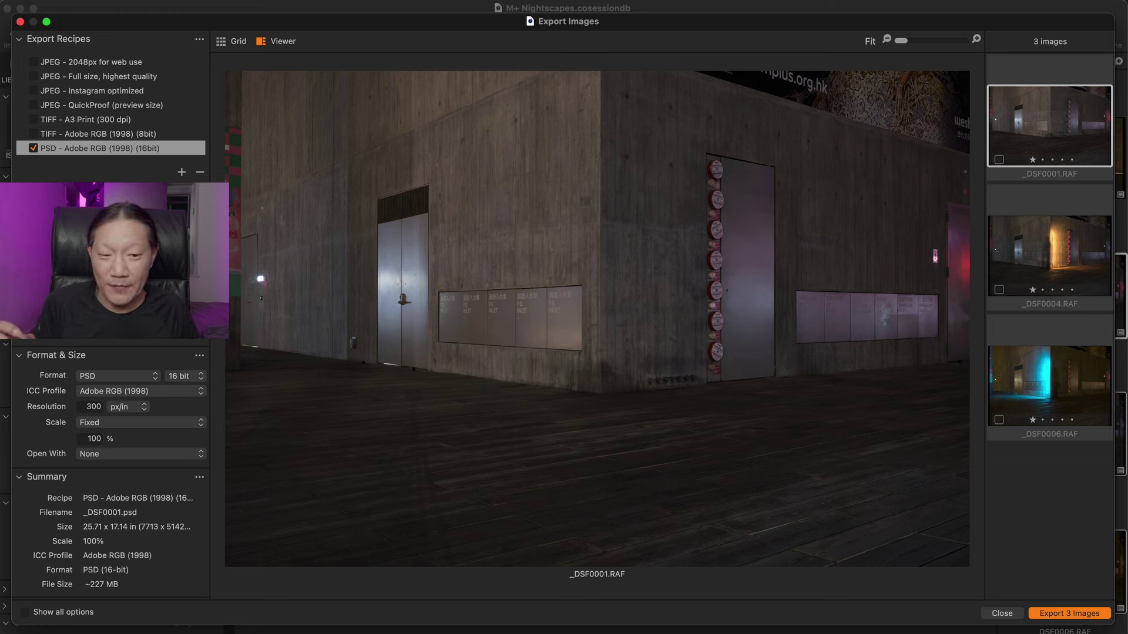
# Step: Preview the orange-lit _DSF0004 thumbnail in the Export Images dialog
pyautogui.click(1049, 256)
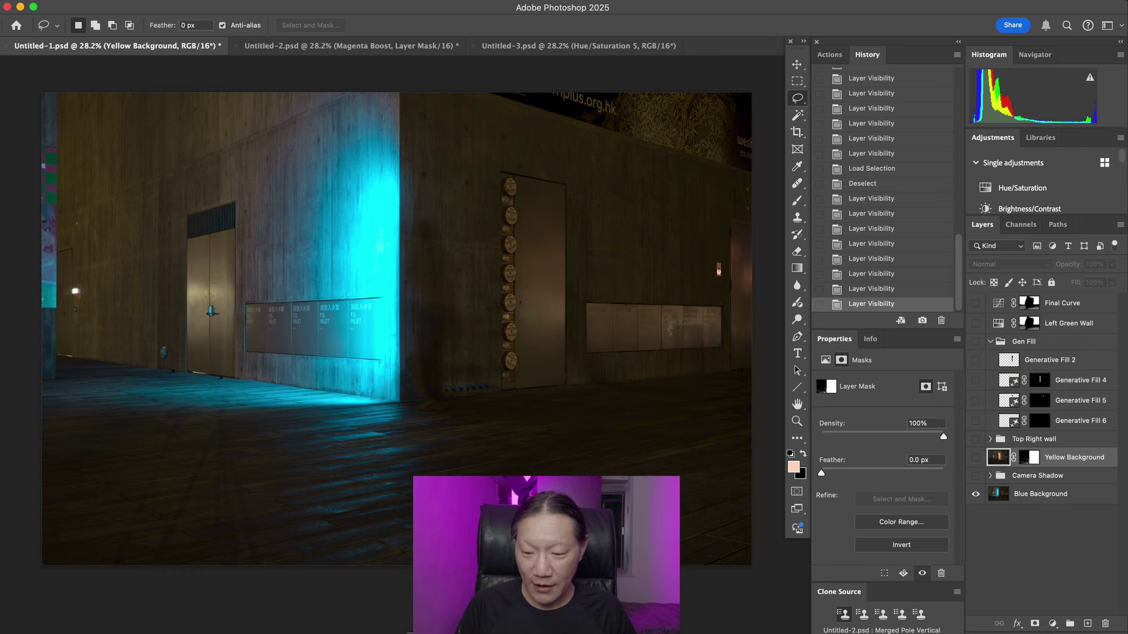
# Step: Hide all panels to view the image alone, then restore the toolbar, History, Properties and Layers panels
pyautogui.press('Tab')
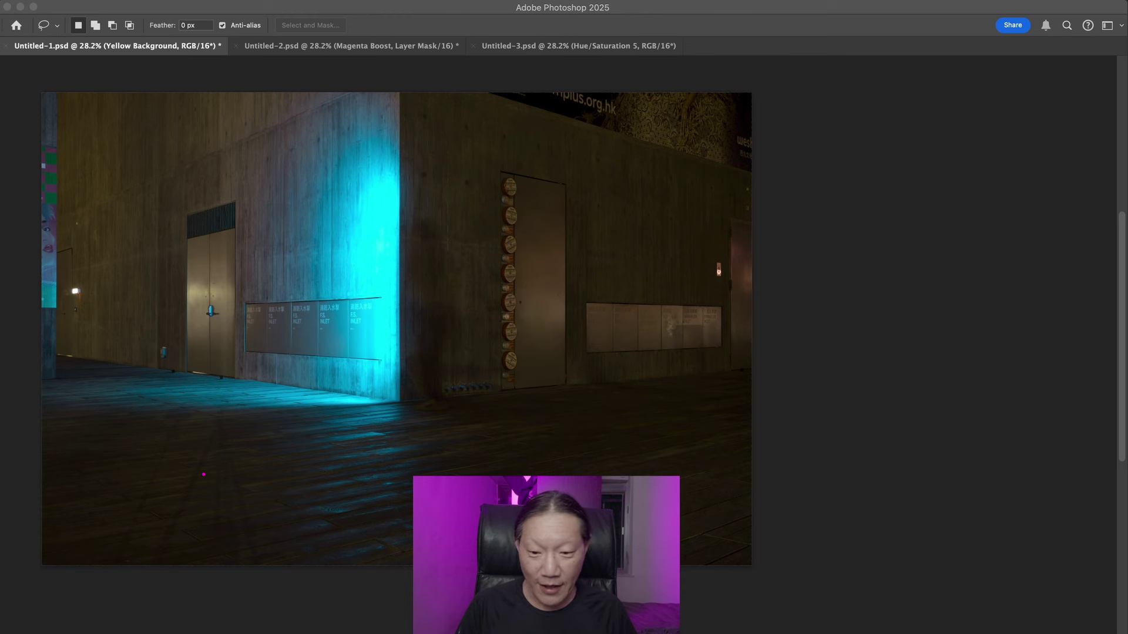
pyautogui.press('Tab')
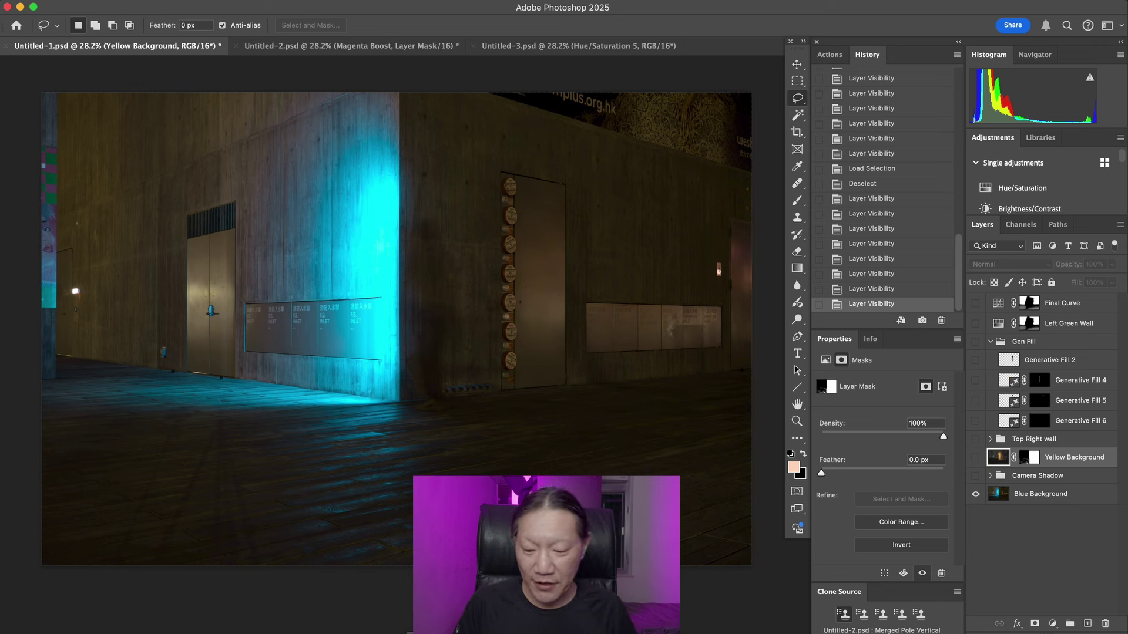
pyautogui.press('Tab')
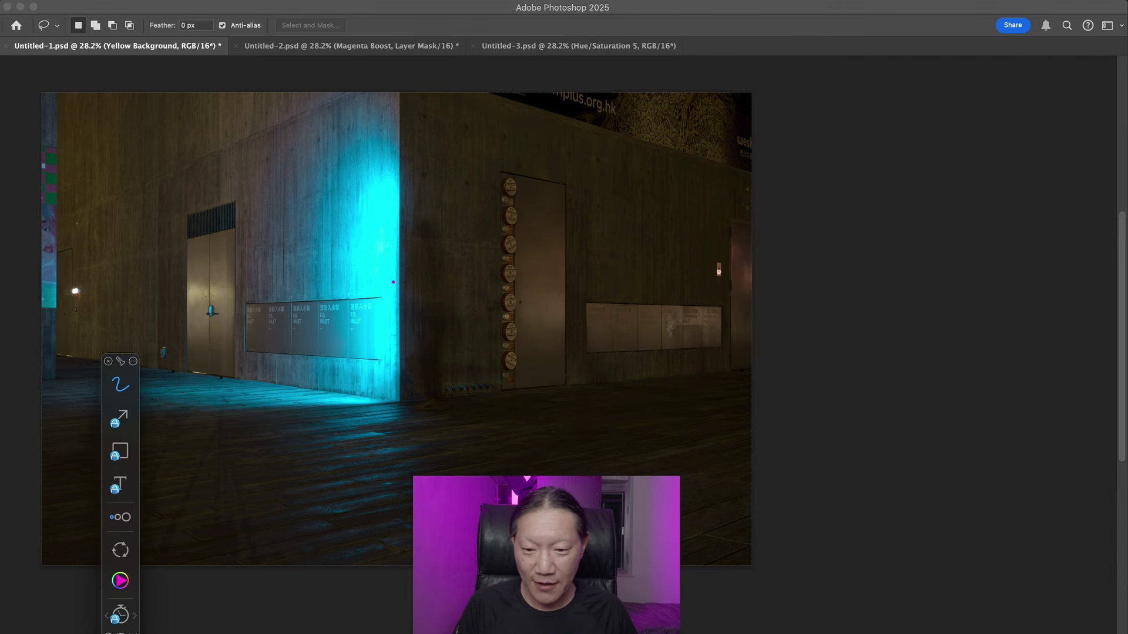
pyautogui.hotkey('alt', 'shift', 's')
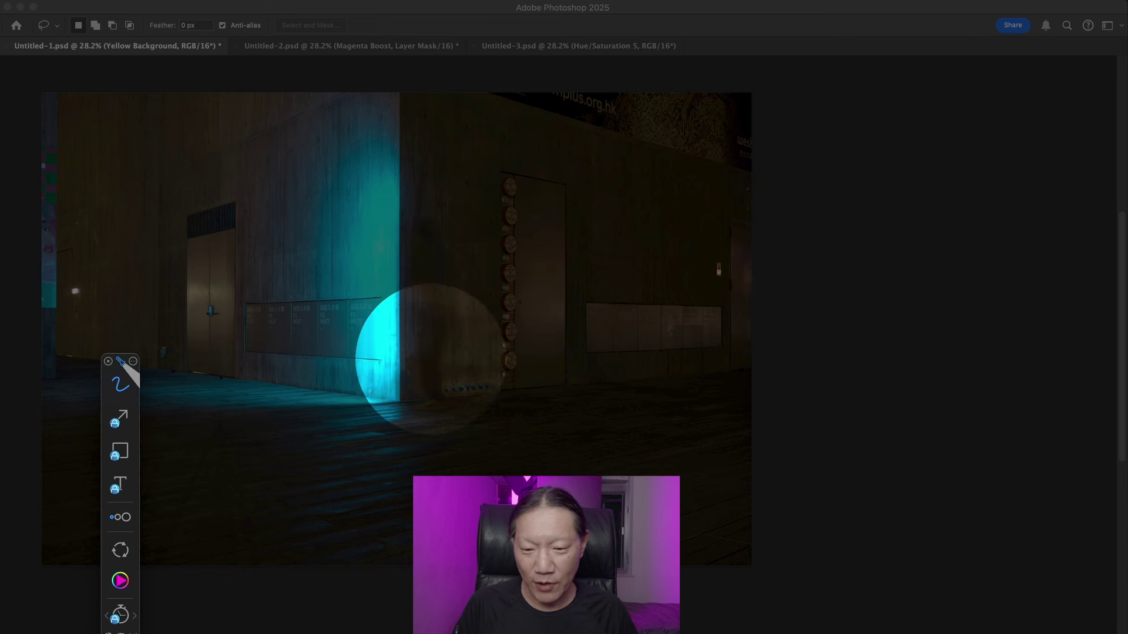
pyautogui.press('Escape')
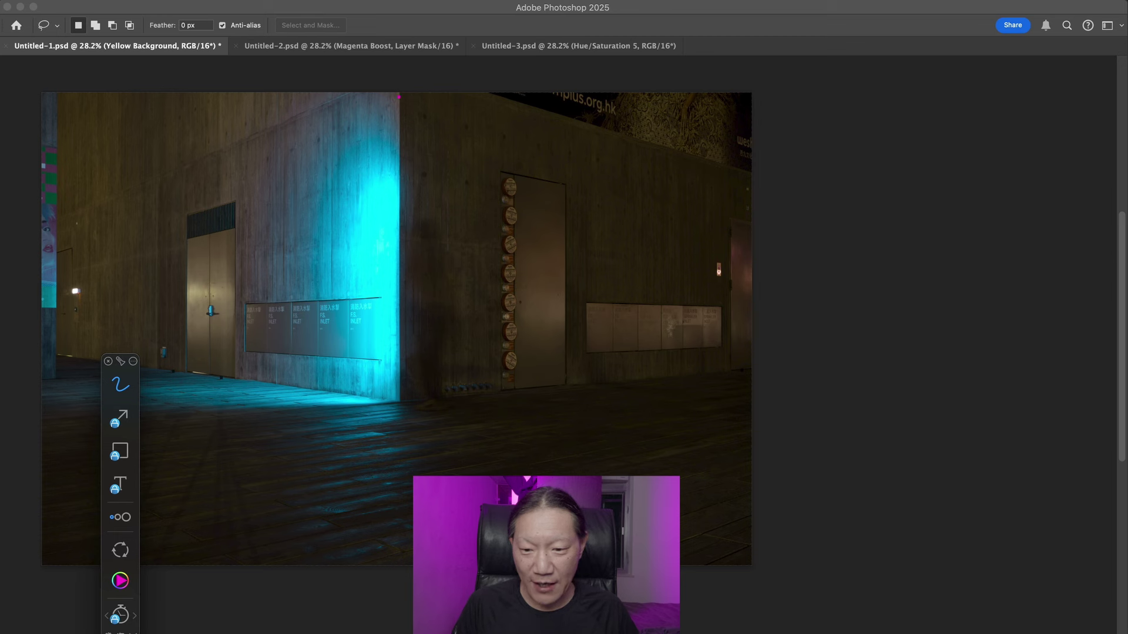
pyautogui.moveTo(399, 99)
pyautogui.mouseDown()
pyautogui.moveTo(399, 387)
pyautogui.moveTo(480, 403)
pyautogui.moveTo(747, 403)
pyautogui.moveTo(752, 94)
pyautogui.moveTo(392, 91)
pyautogui.mouseUp()
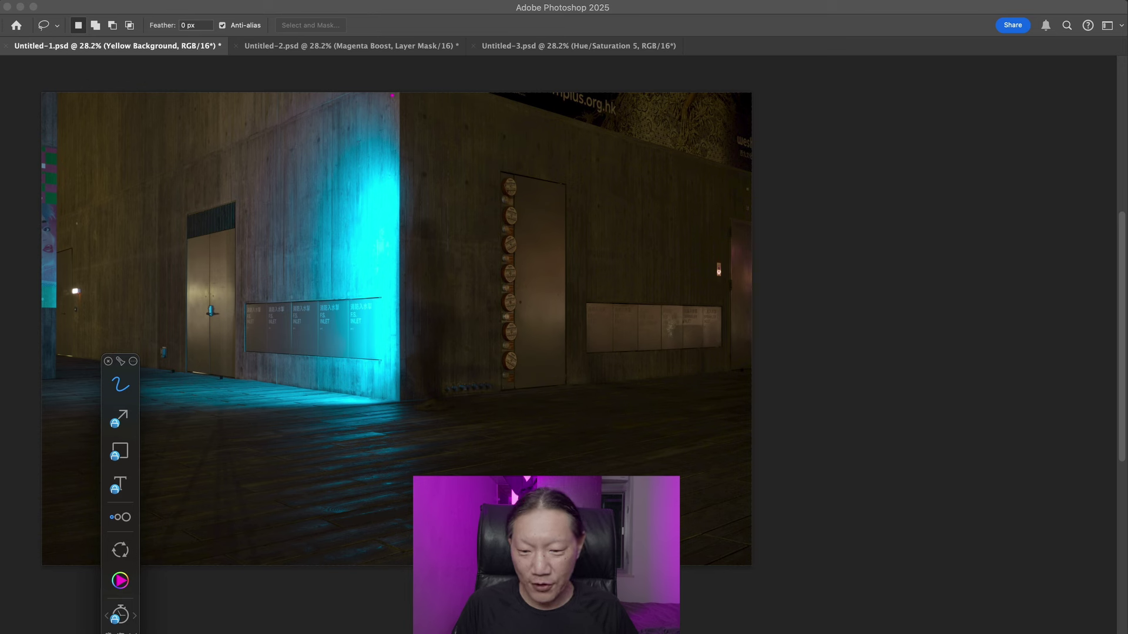
pyautogui.moveTo(398, 398); pyautogui.dragTo(398, 85)
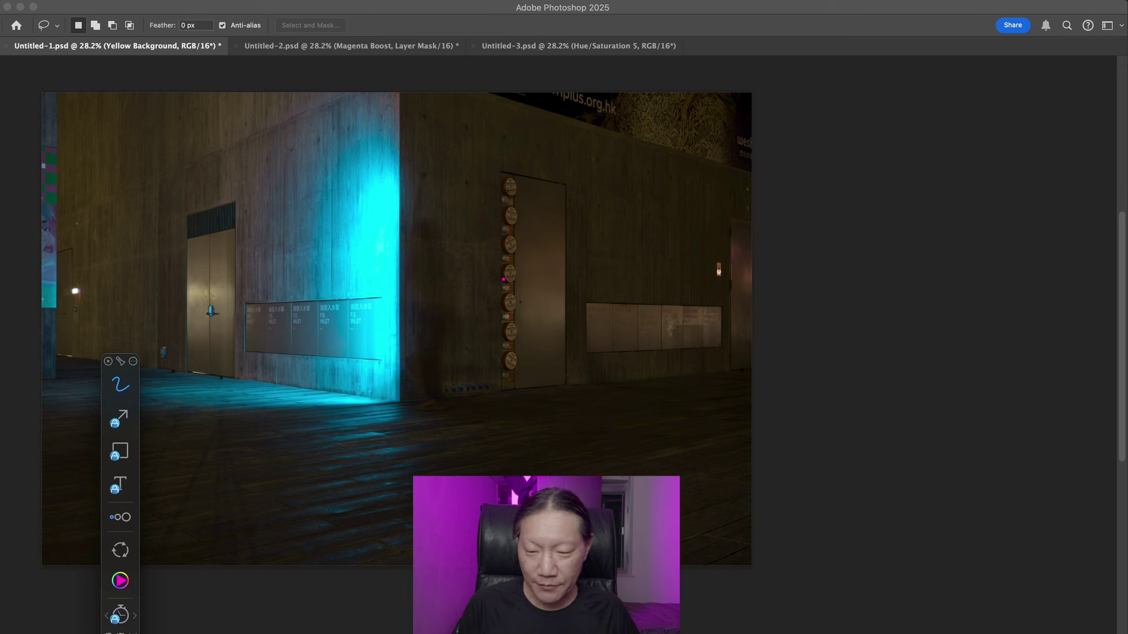
pyautogui.press('Tab')
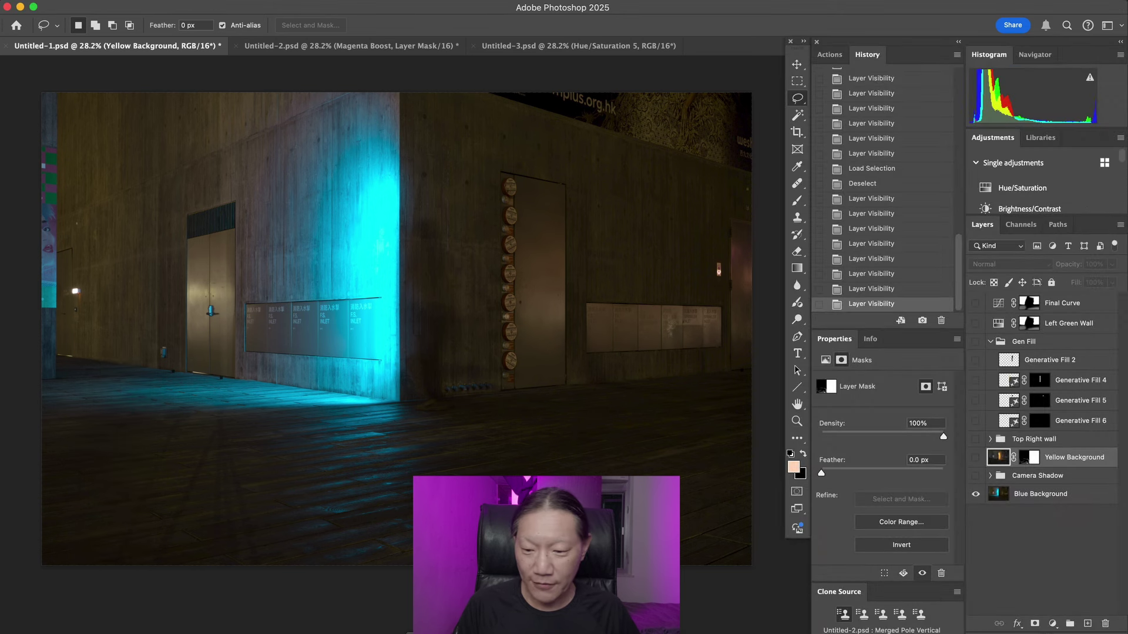
# Step: Turn on the Camera Shadow group above Blue Background and spotlight the darkened area
pyautogui.click(976, 475)
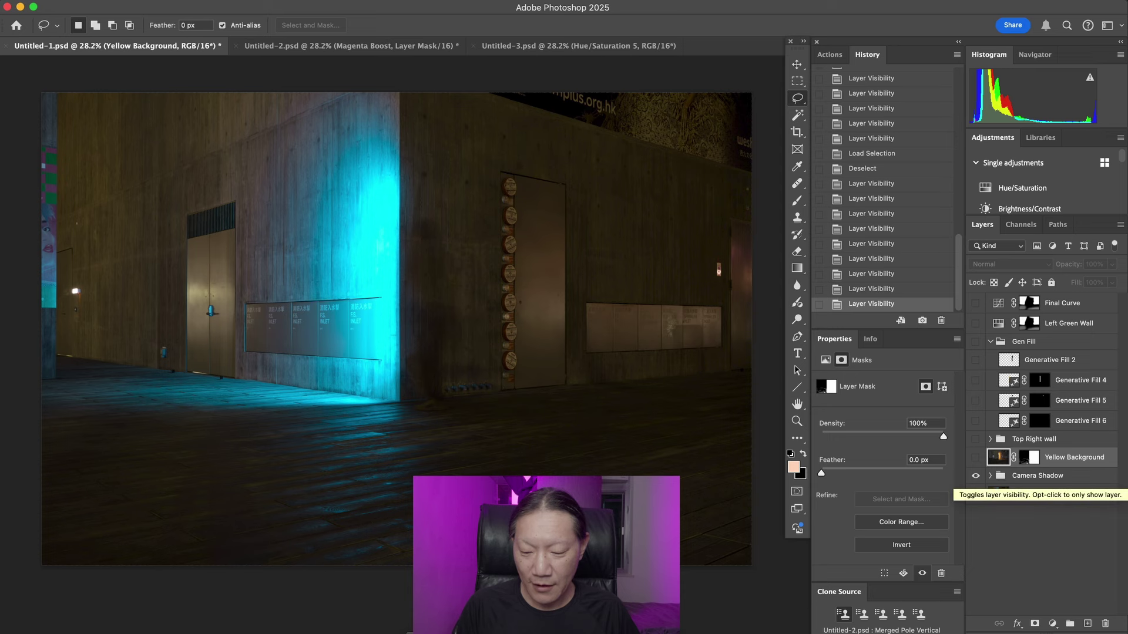
pyautogui.press('Tab')
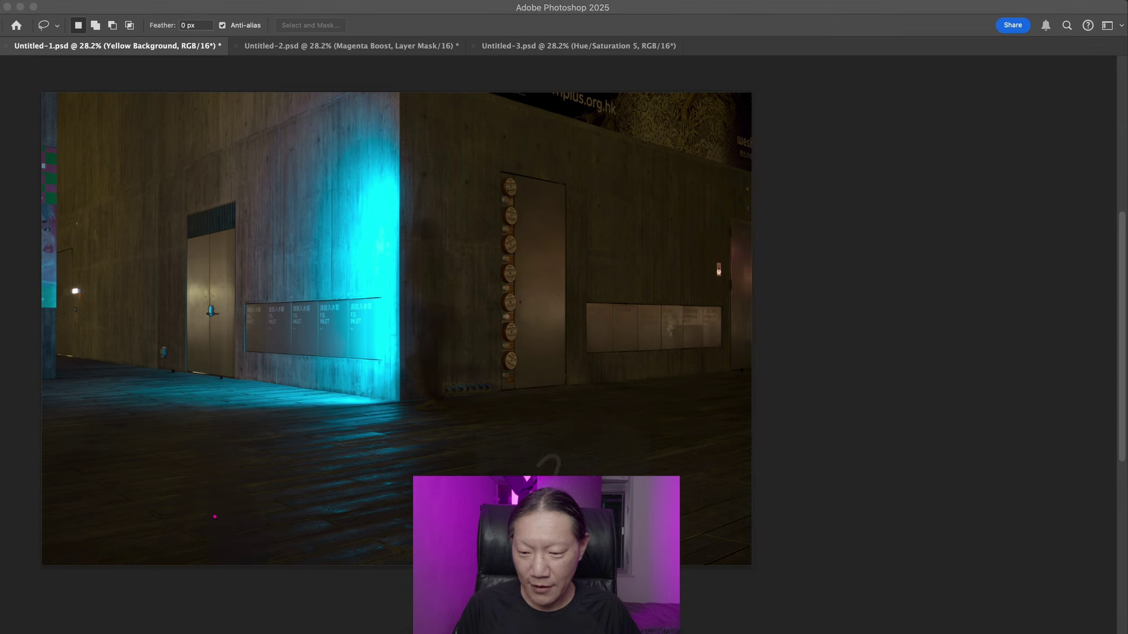
pyautogui.hotkey('ctrl', 'shift', 's')
pyautogui.hotkey('ctrl', 'shift', 's')
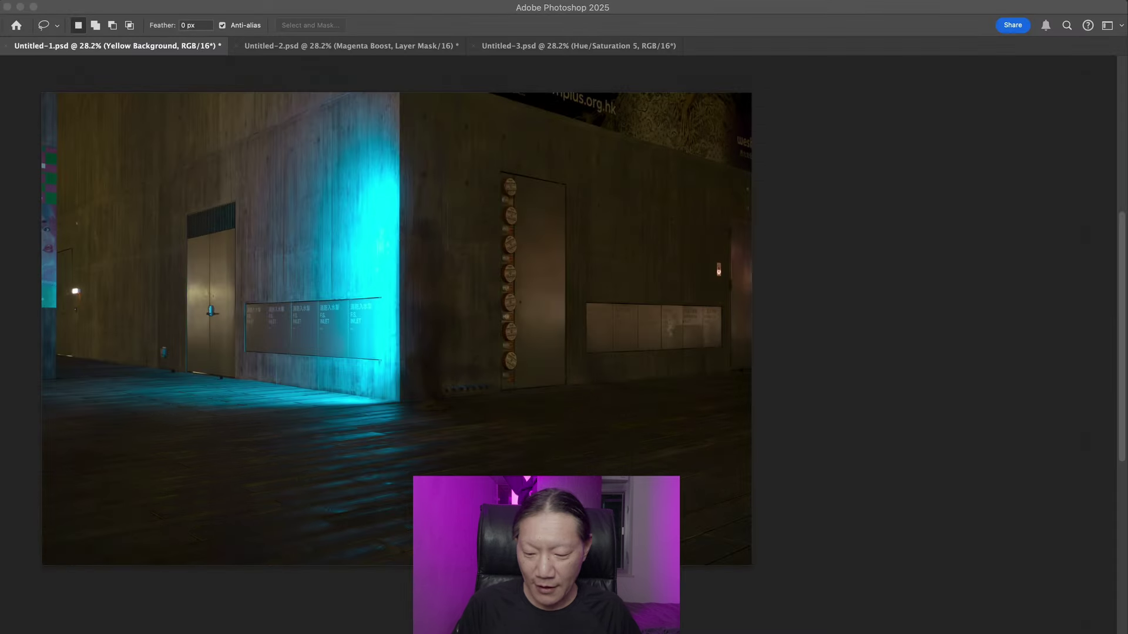
pyautogui.press('Tab')
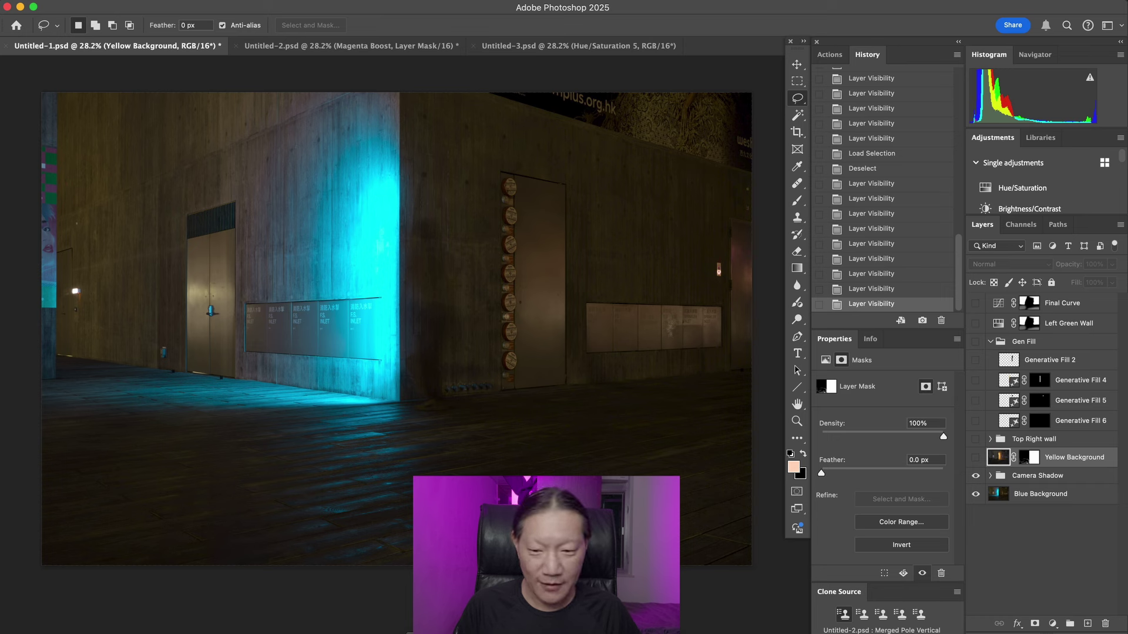
# Step: Make the Yellow Background layer visible, adding orange light to the right-hand wall
pyautogui.press('super+comma')
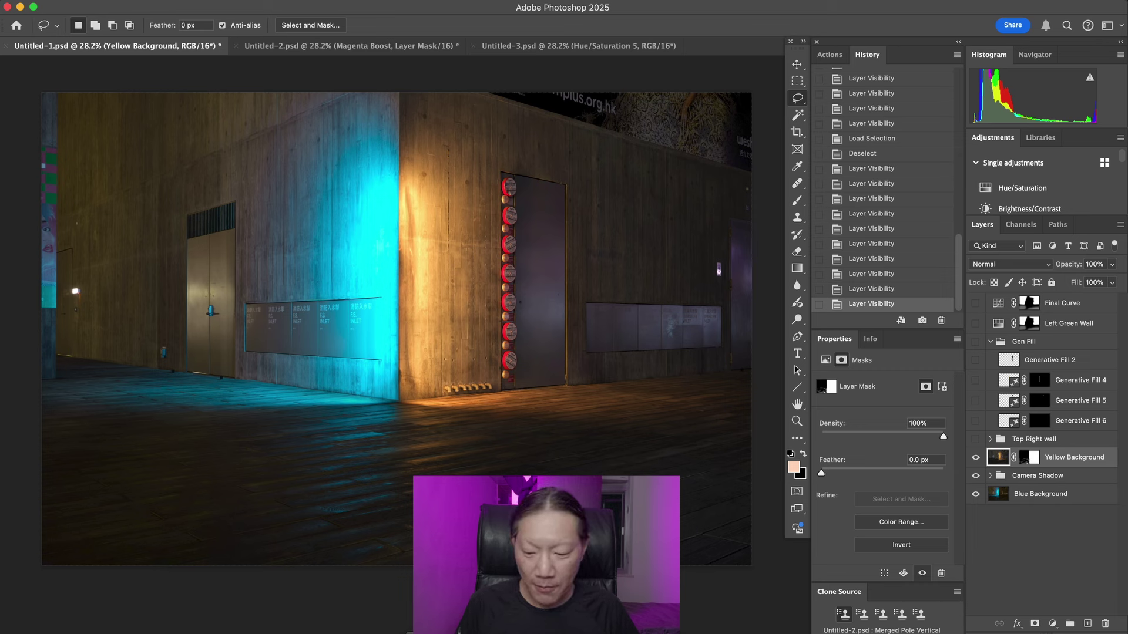
pyautogui.moveTo(497, 94)
pyautogui.mouseDown()
pyautogui.moveTo(743, 164)
pyautogui.moveTo(746, 154)
pyautogui.moveTo(747, 103)
pyautogui.moveTo(497, 93)
pyautogui.mouseUp()
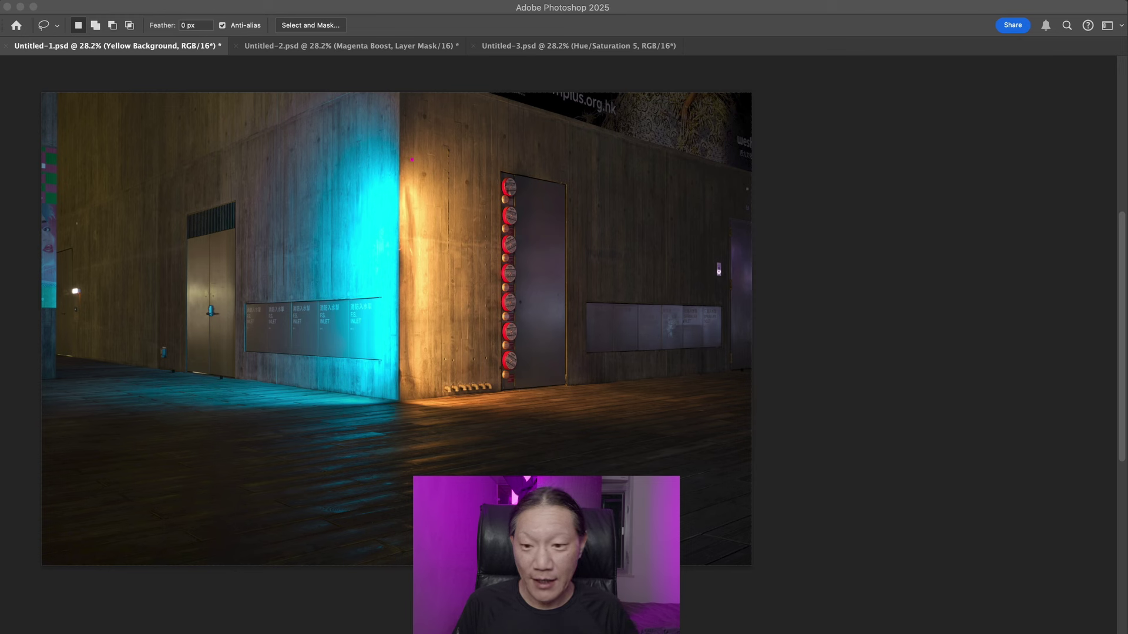
pyautogui.moveTo(357, 91)
pyautogui.mouseDown()
pyautogui.moveTo(61, 223)
pyautogui.moveTo(71, 98)
pyautogui.moveTo(341, 107)
pyautogui.mouseUp()
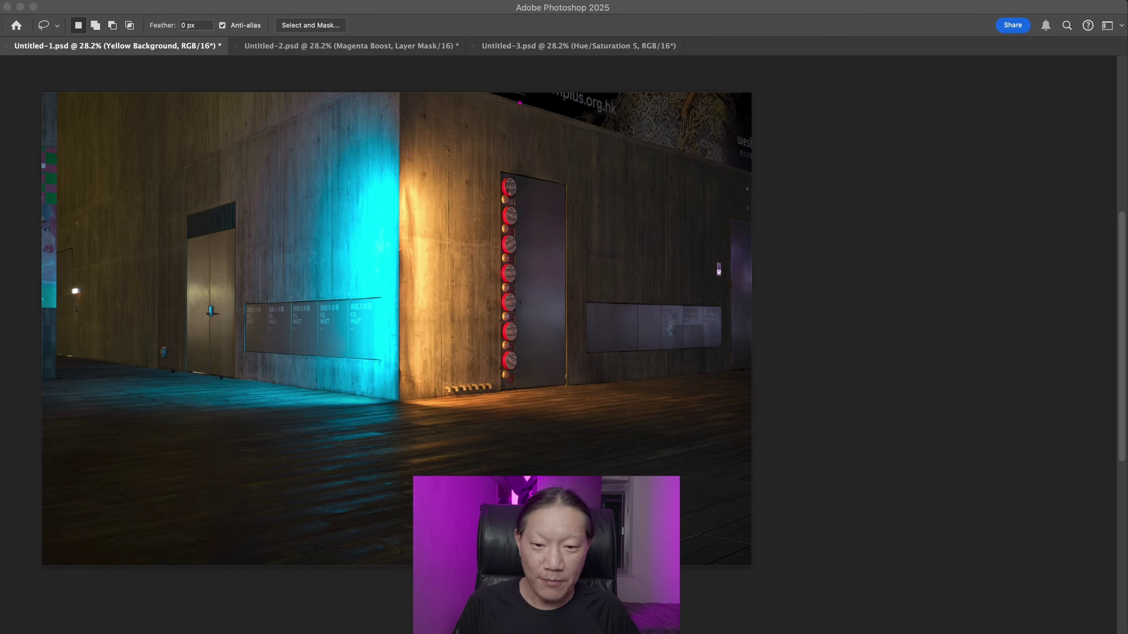
pyautogui.moveTo(745, 168)
pyautogui.mouseDown()
pyautogui.moveTo(744, 105)
pyautogui.moveTo(515, 96)
pyautogui.moveTo(725, 167)
pyautogui.mouseUp()
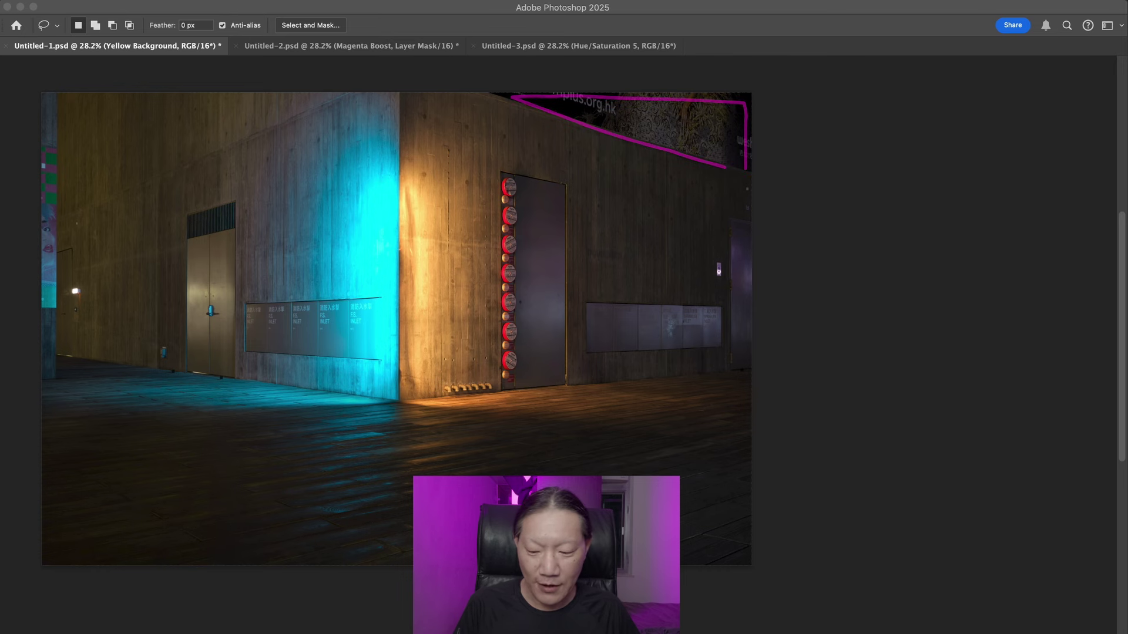
pyautogui.press('Tab')
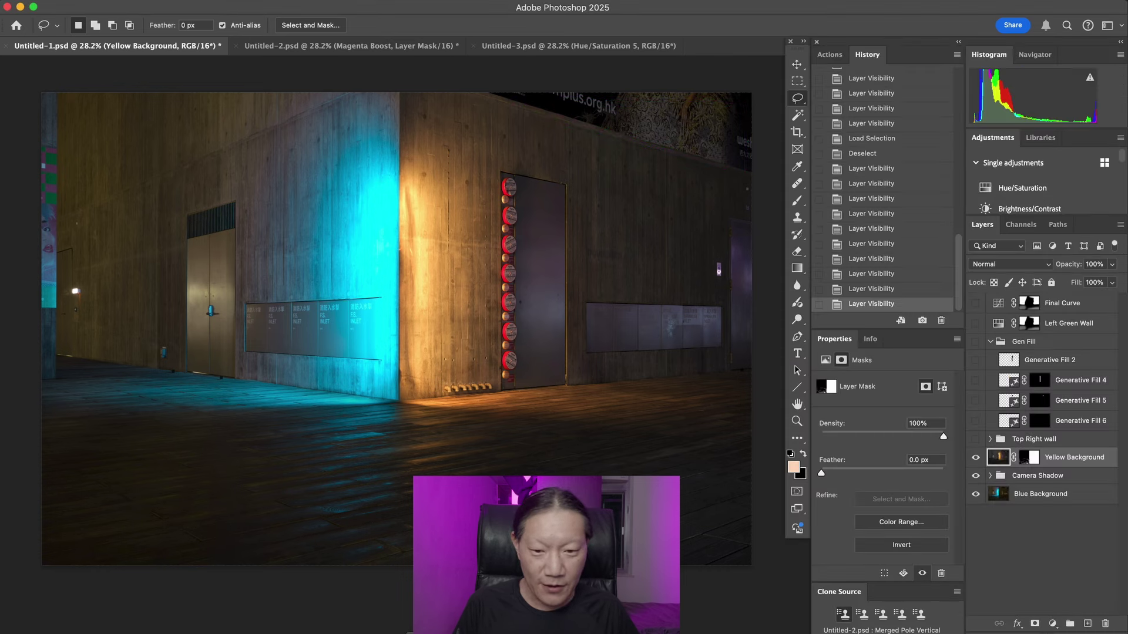
# Step: Show and expand the Top Right wall group, comparing Curves 2 off and on
pyautogui.click(976, 439)
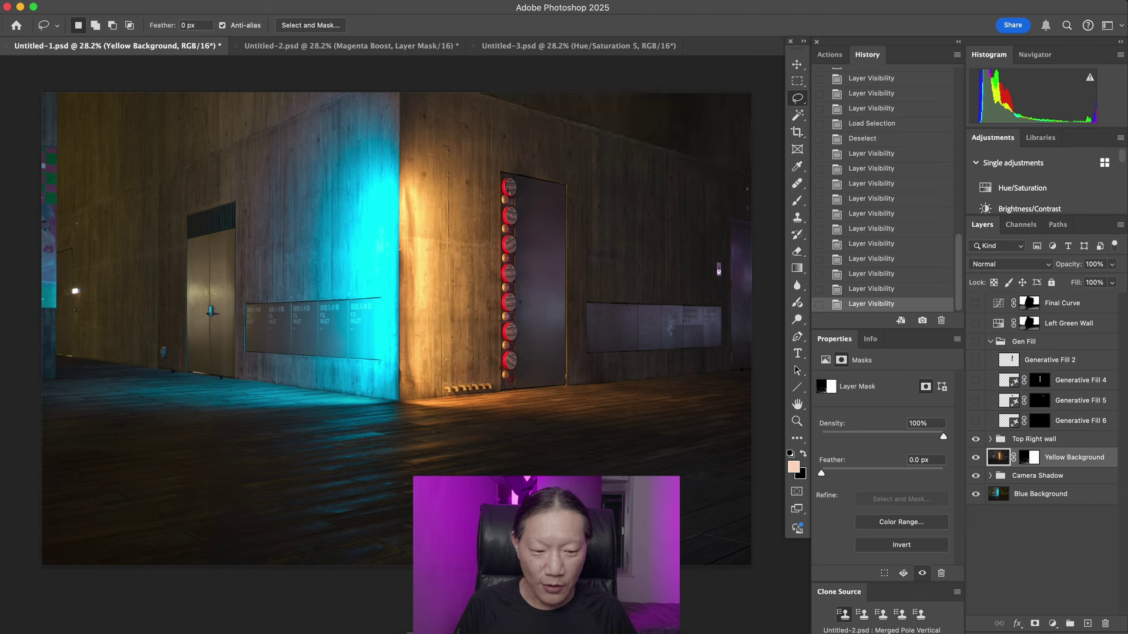
pyautogui.click(991, 439)
pyautogui.click(976, 457)
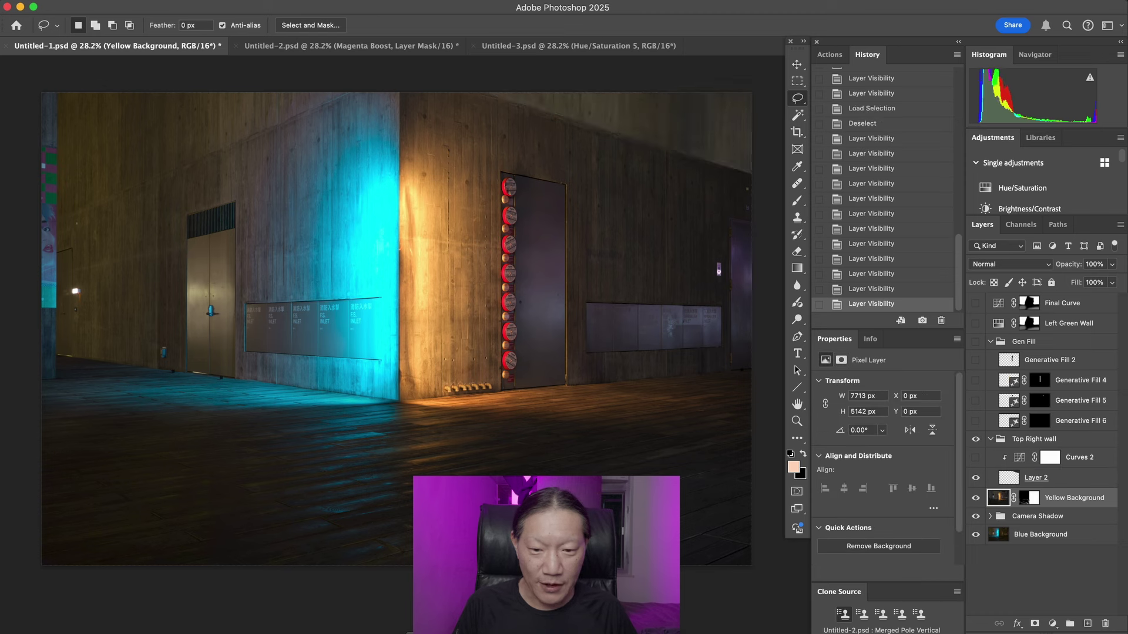
pyautogui.click(976, 457)
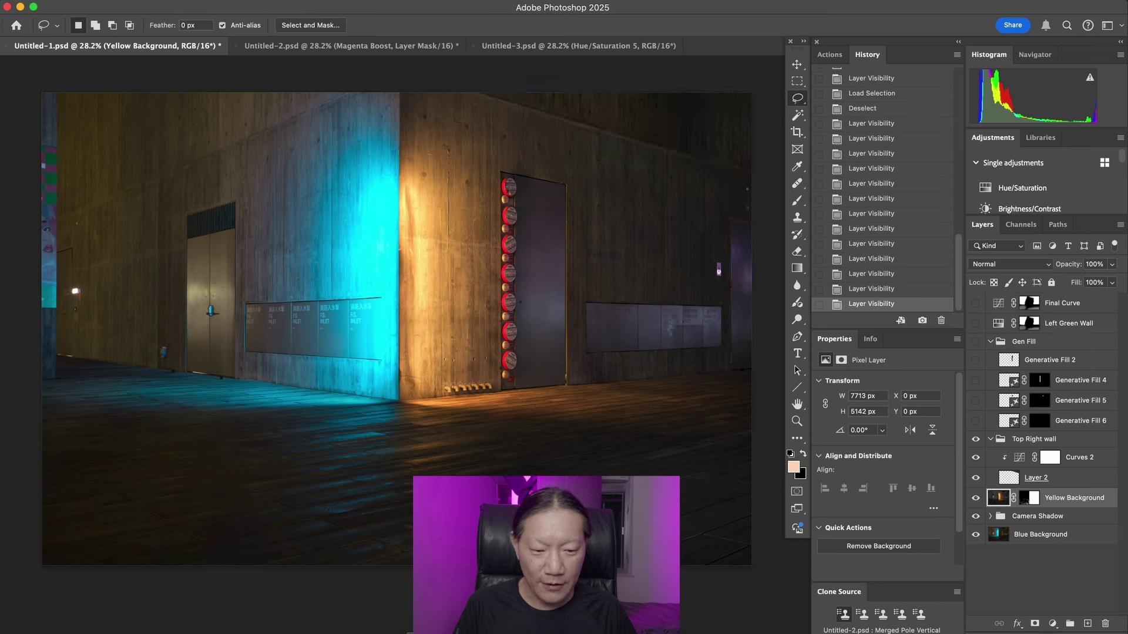
pyautogui.click(999, 439)
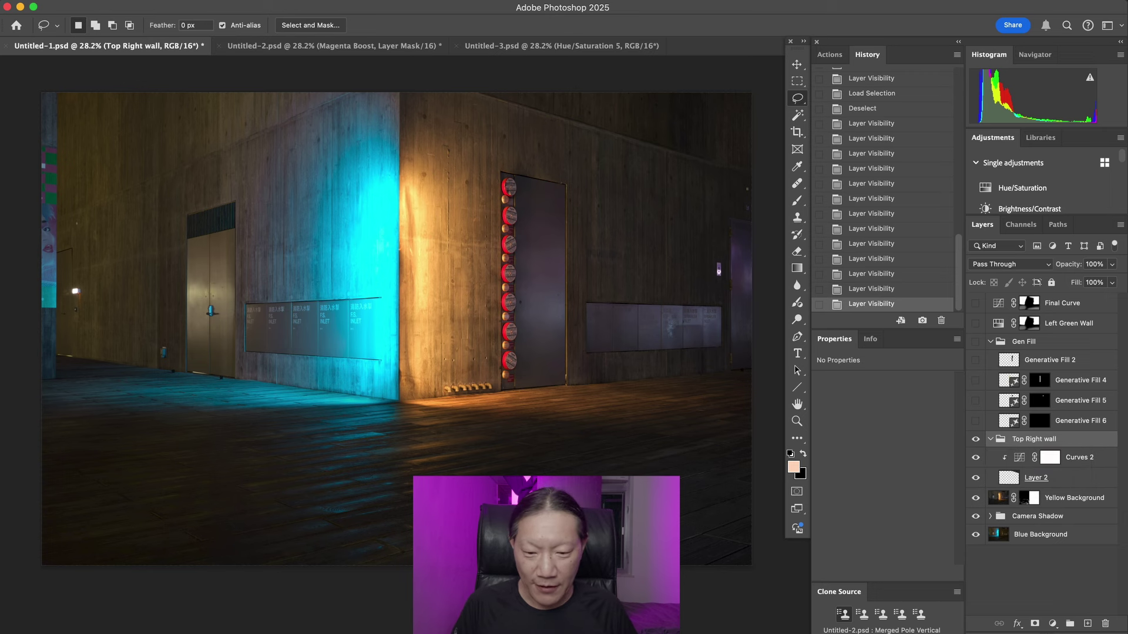
# Step: Annotate the door's bottom corner, the door top and the lit wall edge at the corner
pyautogui.press('Tab')
pyautogui.moveTo(567, 371)
pyautogui.mouseDown()
pyautogui.moveTo(561, 396)
pyautogui.moveTo(576, 372)
pyautogui.mouseUp()
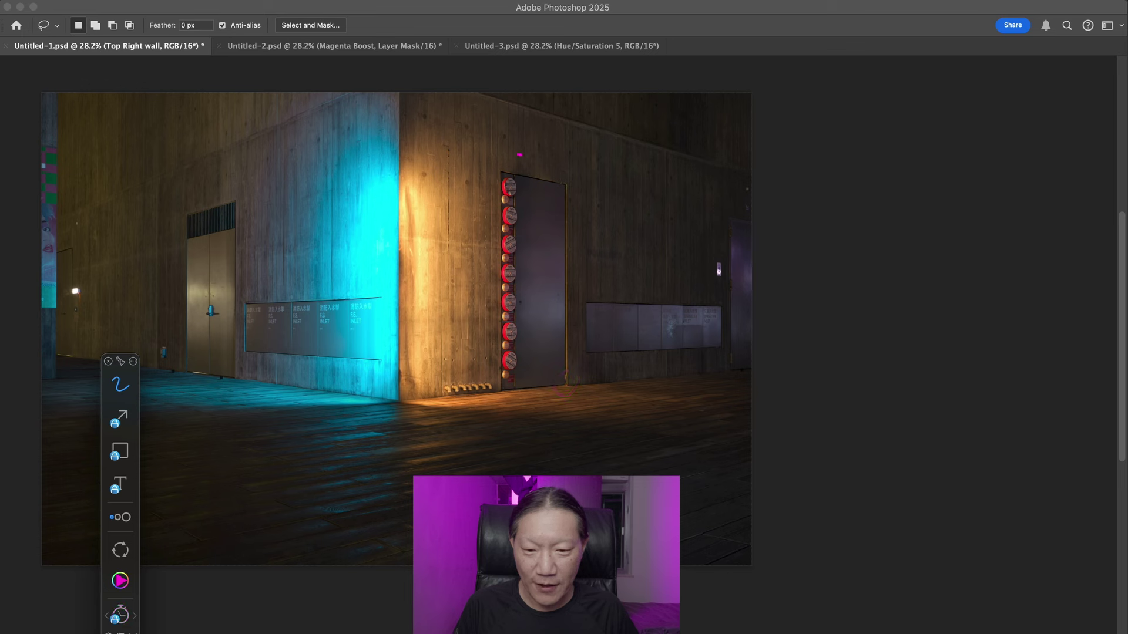
pyautogui.moveTo(520, 155)
pyautogui.mouseDown()
pyautogui.moveTo(529, 185)
pyautogui.moveTo(551, 168)
pyautogui.moveTo(522, 156)
pyautogui.mouseUp()
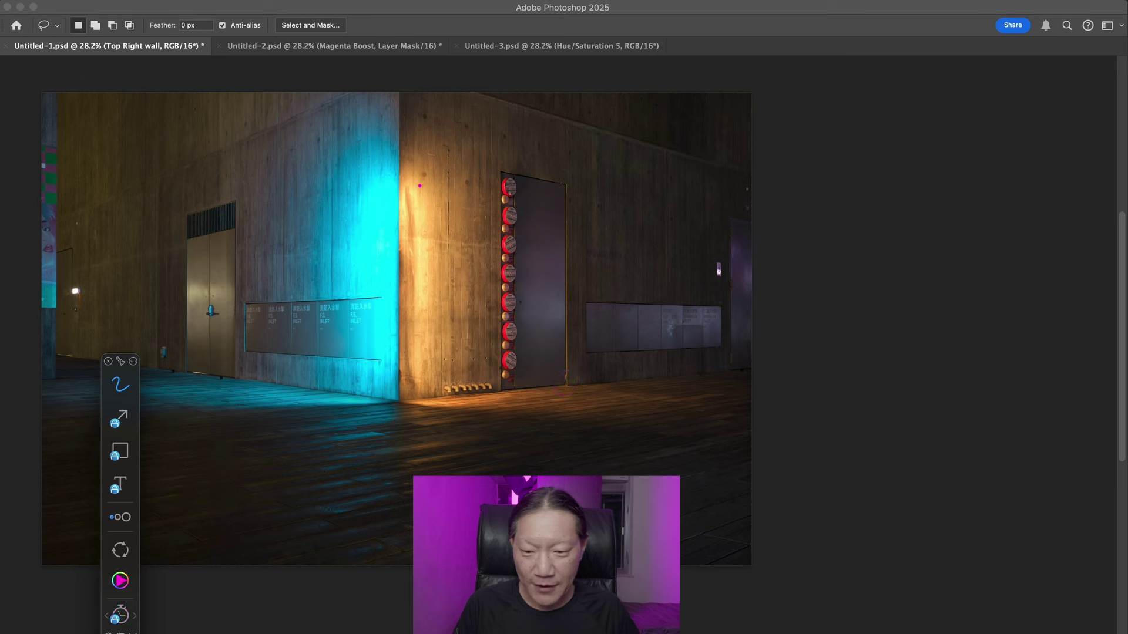
pyautogui.moveTo(405, 178)
pyautogui.mouseDown()
pyautogui.moveTo(432, 251)
pyautogui.moveTo(423, 408)
pyautogui.moveTo(401, 400)
pyautogui.moveTo(403, 178)
pyautogui.mouseUp()
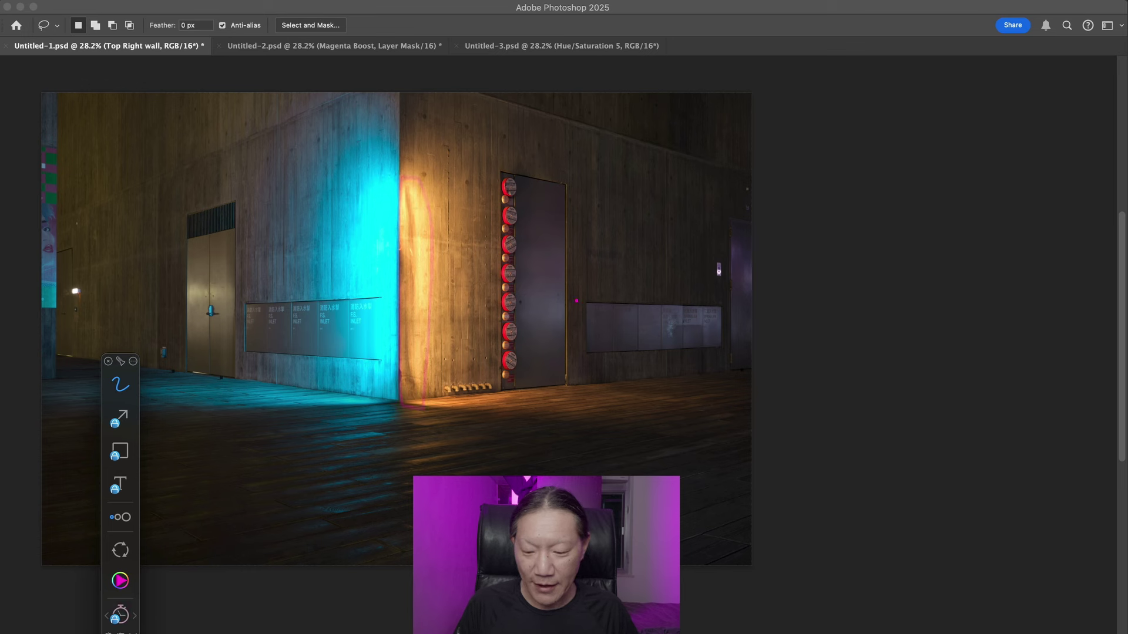
pyautogui.press('Escape')
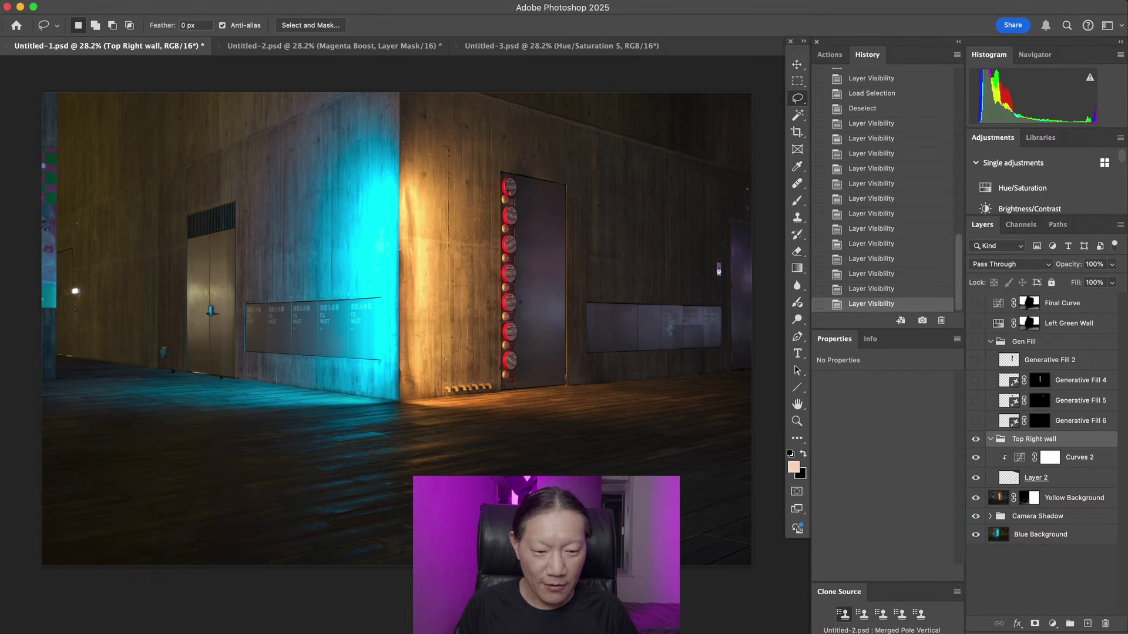
# Step: Show the Gen Fill group, compare Generative Fill 6 on and off, and enable Generative Fill 5
pyautogui.click(976, 421)
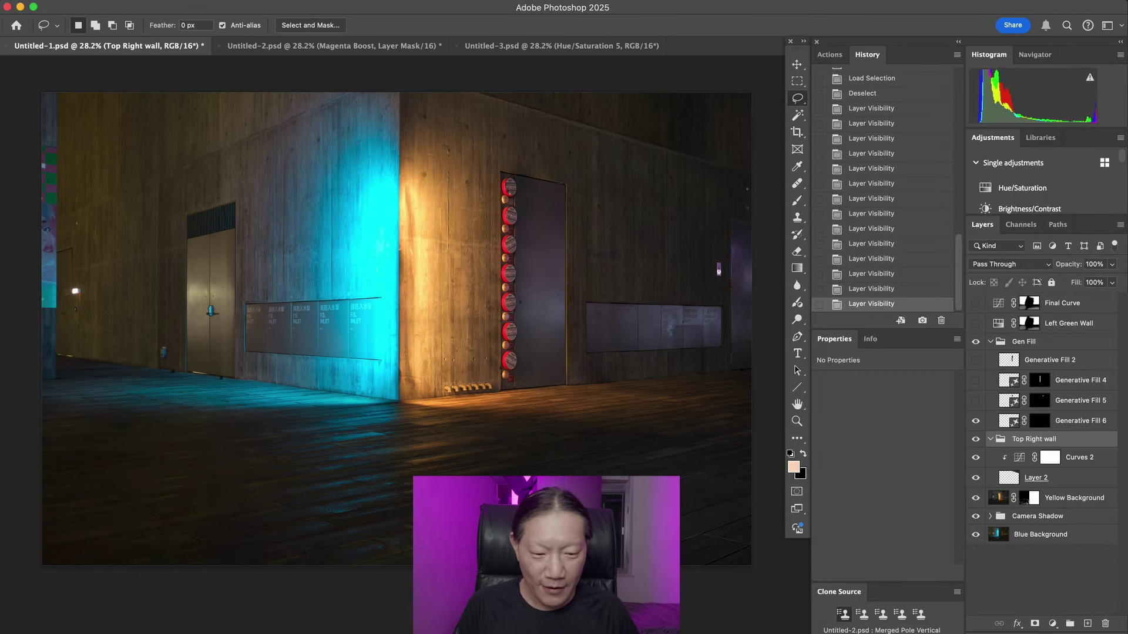
pyautogui.click(976, 420)
pyautogui.click(975, 421)
pyautogui.click(976, 421)
pyautogui.click(976, 421)
pyautogui.click(976, 401)
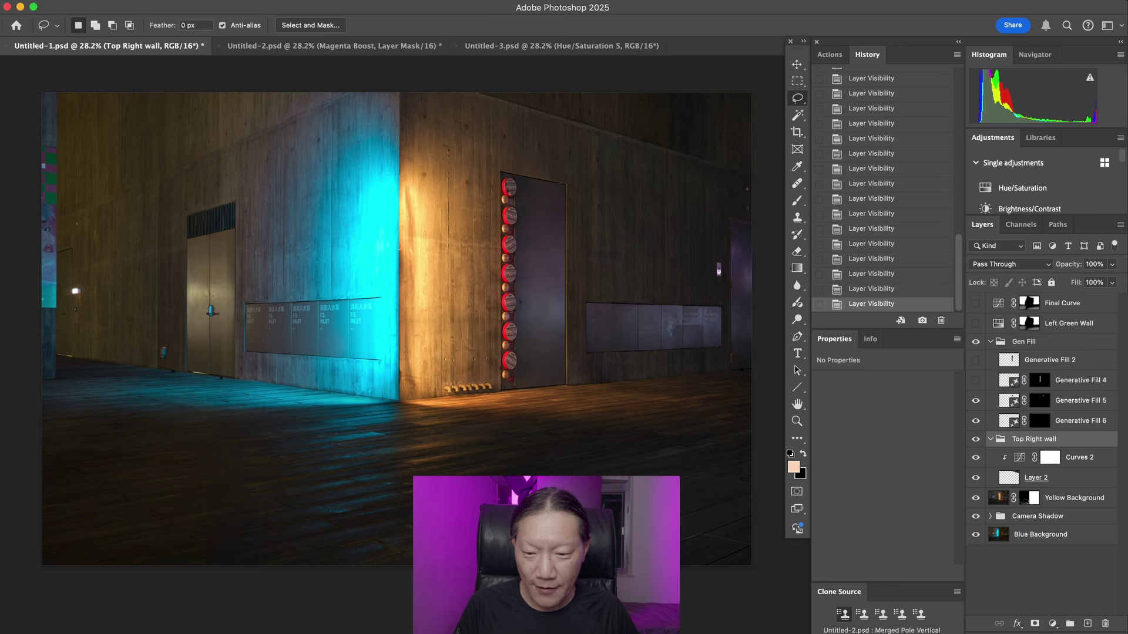
# Step: Turn on Generative Fill 4 and circle the column of red fixtures with an annotation
pyautogui.click(975, 380)
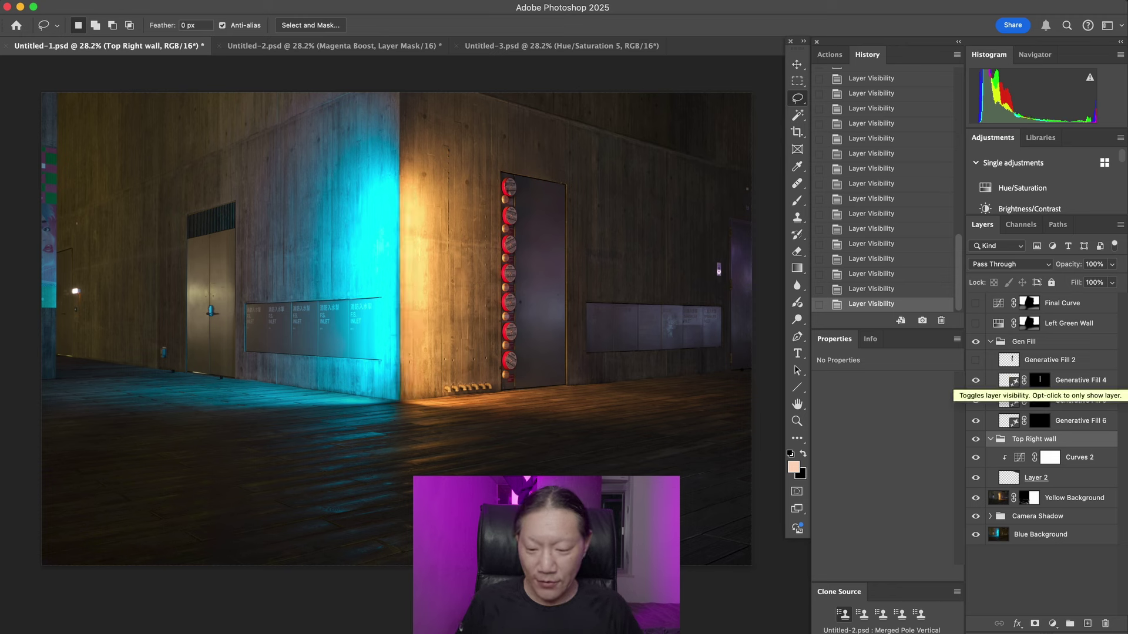
pyautogui.press('super+shift+a')
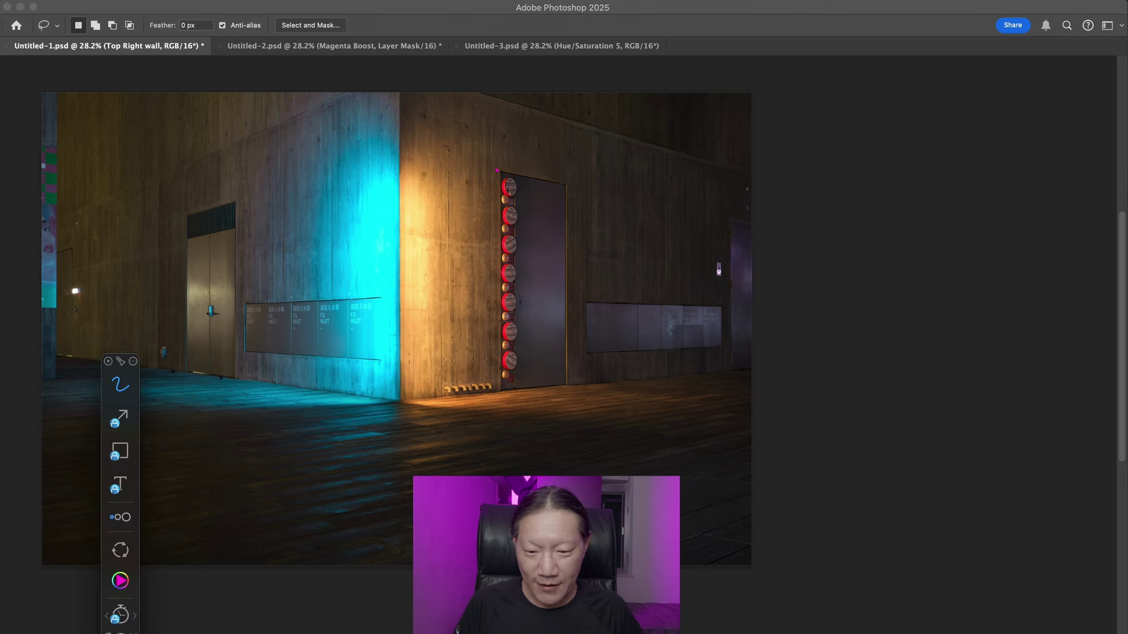
pyautogui.moveTo(497, 171)
pyautogui.mouseDown()
pyautogui.moveTo(492, 375)
pyautogui.moveTo(511, 389)
pyautogui.moveTo(524, 374)
pyautogui.moveTo(501, 165)
pyautogui.mouseUp()
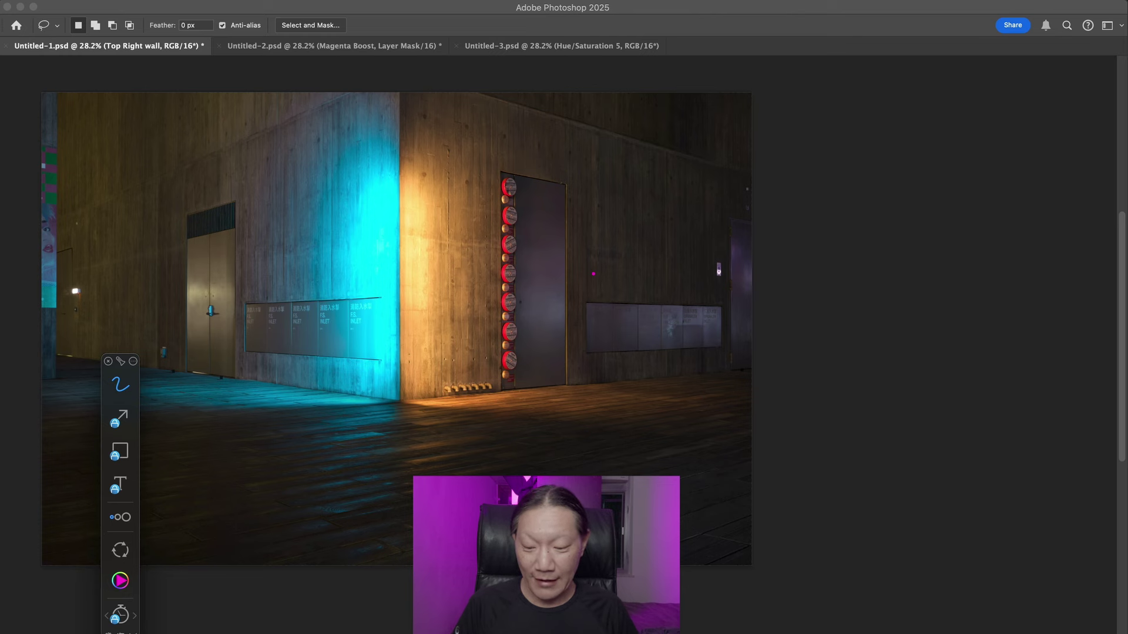
pyautogui.press('Tab')
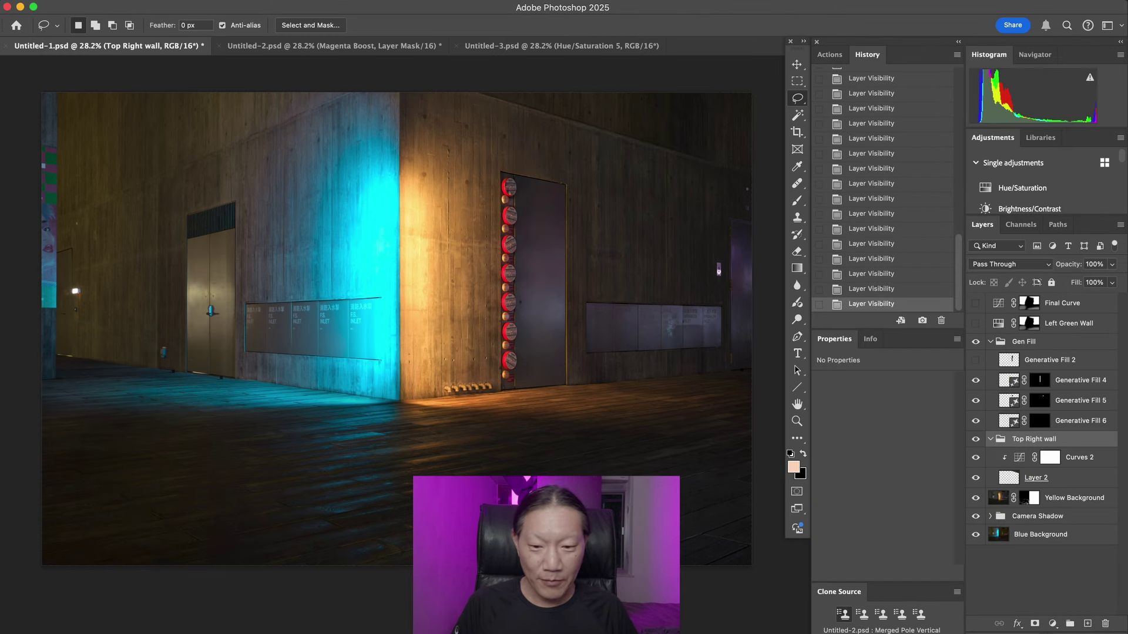
# Step: Compare Generative Fill 2 on and off, leaving it hidden so the red fixtures remain
pyautogui.click(975, 360)
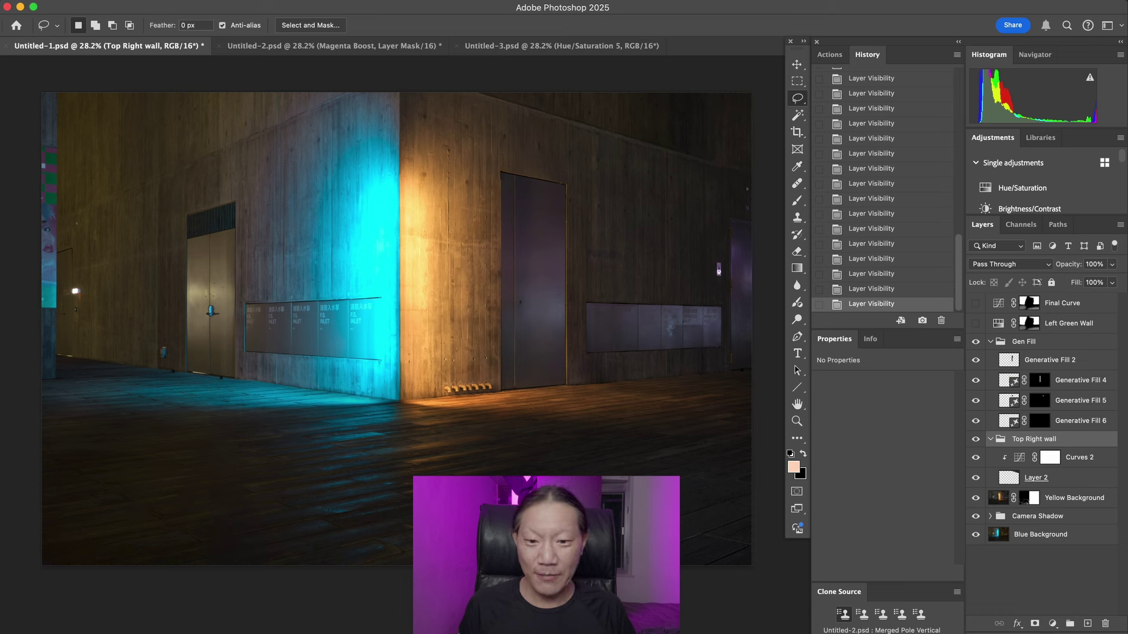
pyautogui.click(976, 359)
pyautogui.click(976, 359)
pyautogui.click(976, 360)
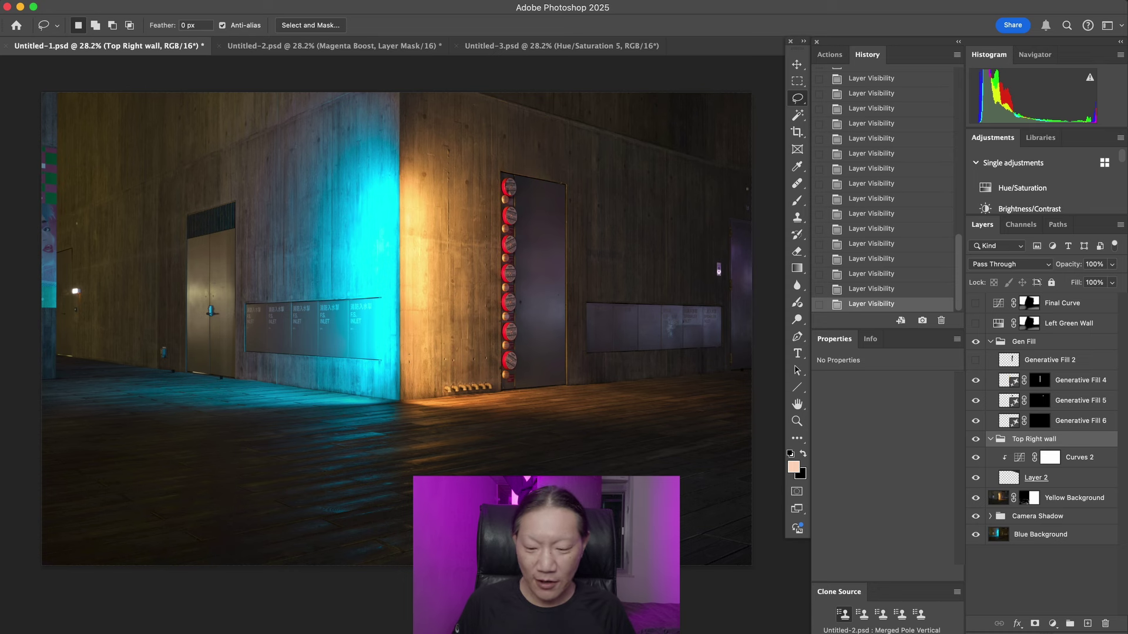
# Step: Annotate the upper-left wall area, then make the Left Green Wall layer visible
pyautogui.press('Tab')
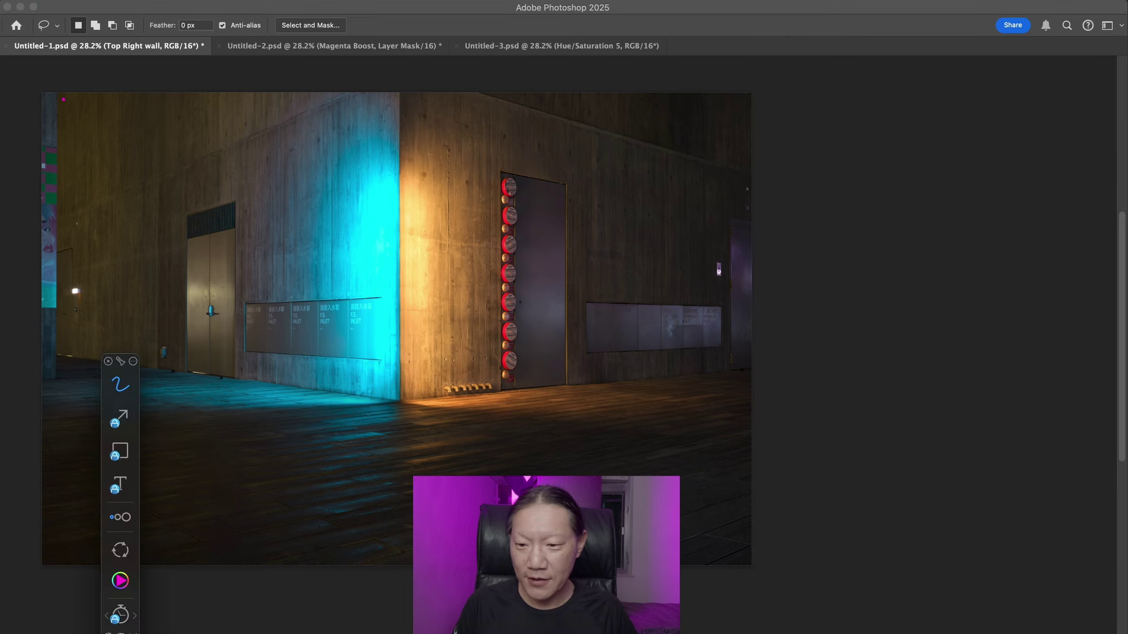
pyautogui.moveTo(58, 98)
pyautogui.mouseDown()
pyautogui.moveTo(240, 112)
pyautogui.moveTo(254, 214)
pyautogui.moveTo(170, 292)
pyautogui.moveTo(180, 418)
pyautogui.moveTo(68, 342)
pyautogui.moveTo(56, 118)
pyautogui.mouseUp()
pyautogui.press('Escape')
pyautogui.press('Tab')
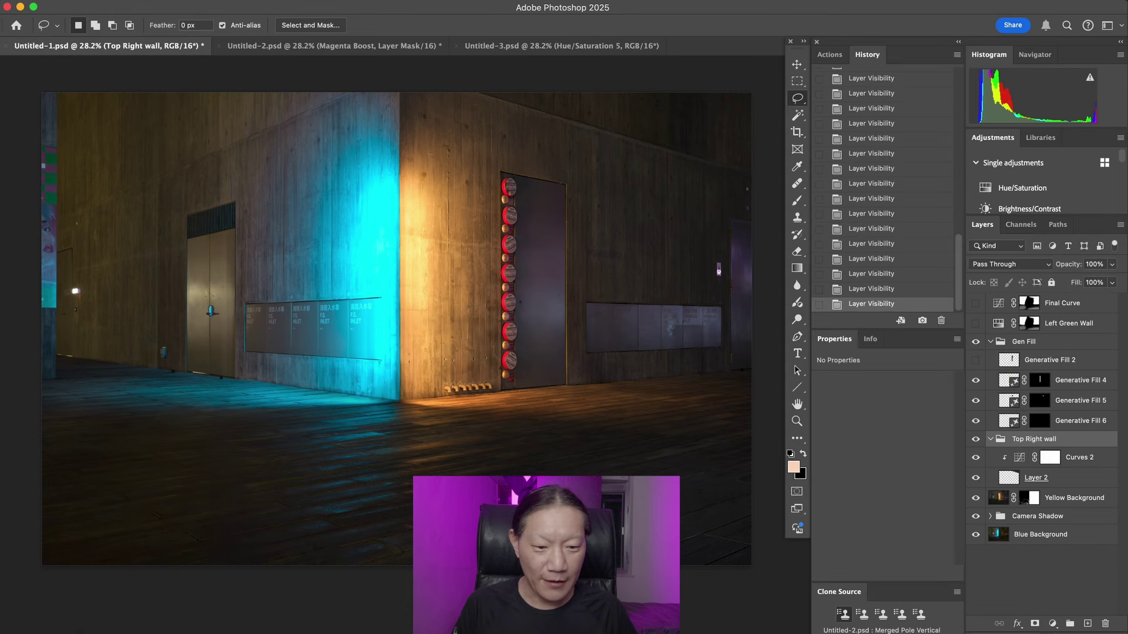
pyautogui.click(976, 323)
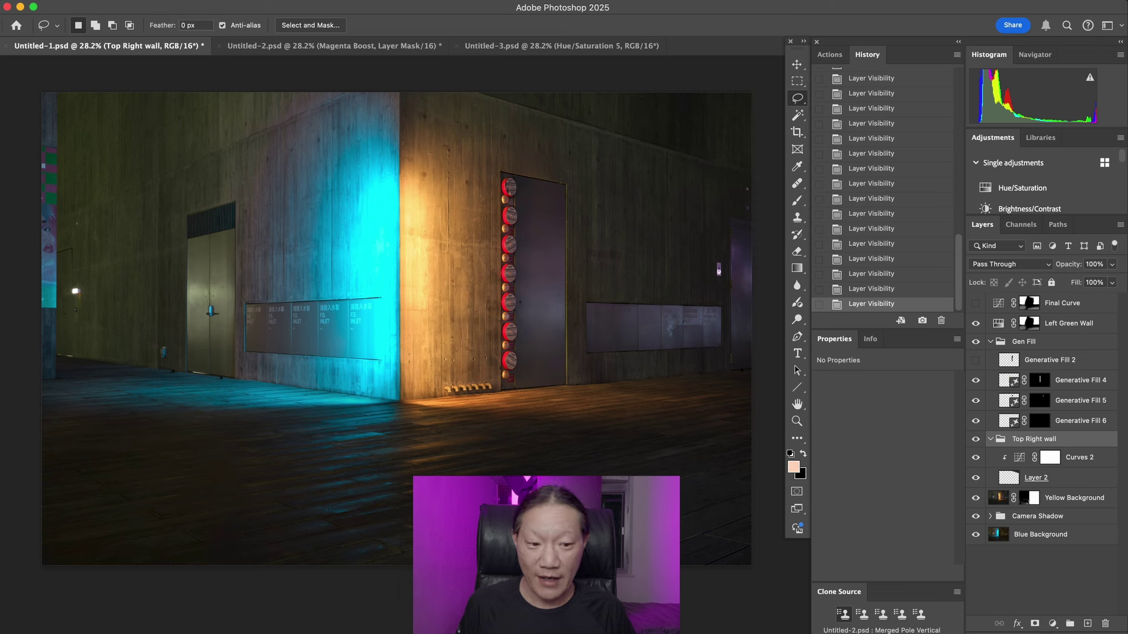
# Step: Show the Final Curve layer, load the Left Green Wall mask as a selection, and deselect
pyautogui.click(976, 303)
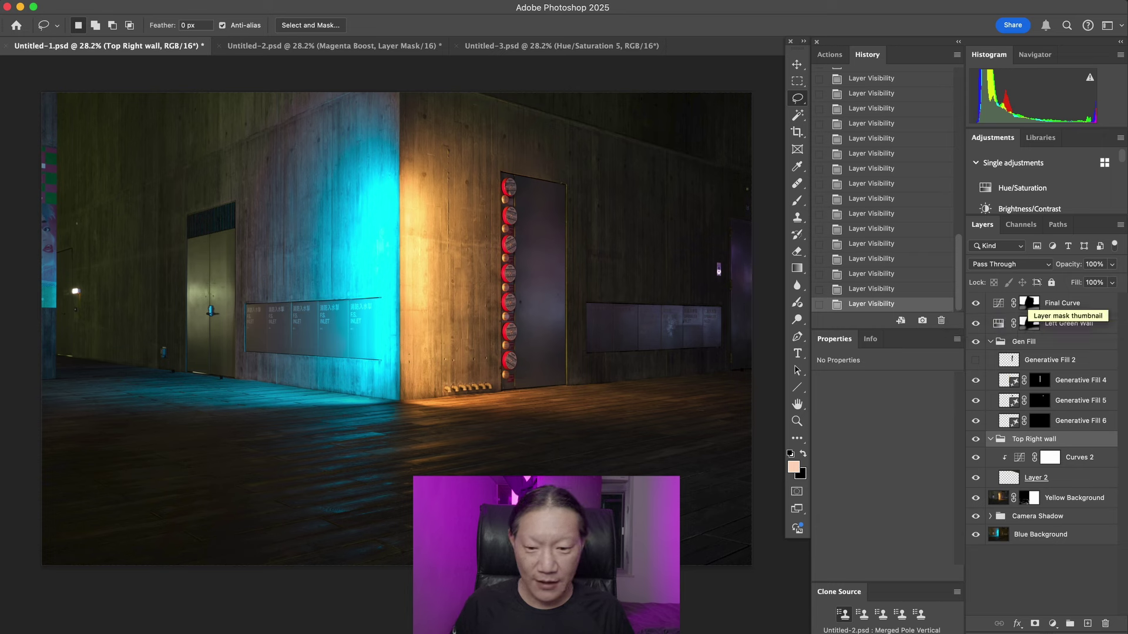
pyautogui.keyDown('super'); pyautogui.click(1029, 323); pyautogui.keyUp('super')
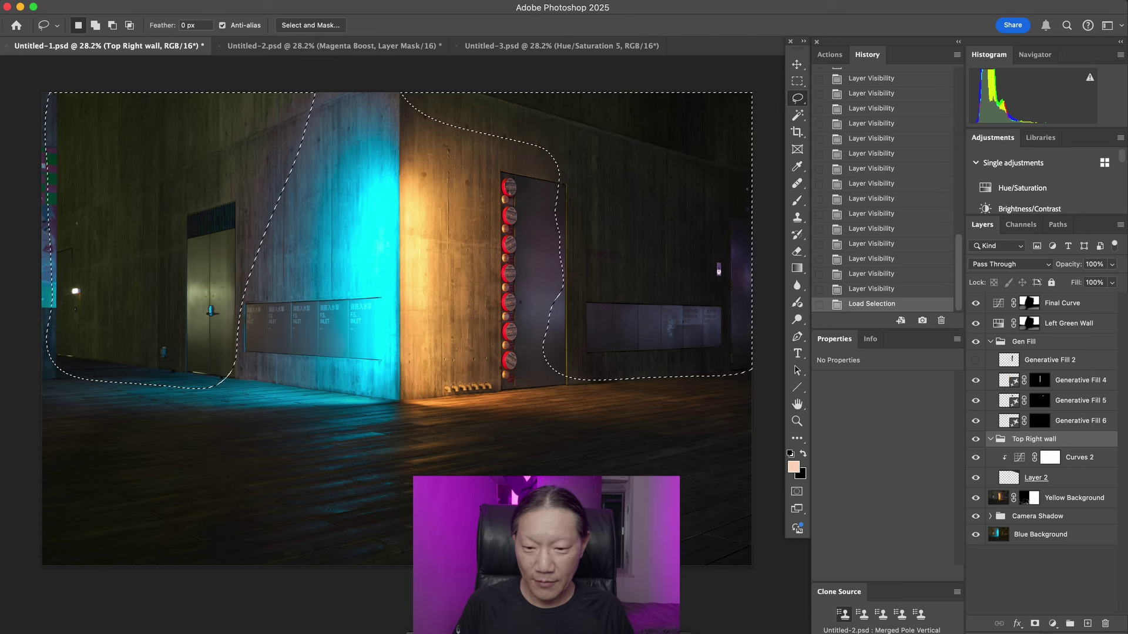
pyautogui.press('super+d')
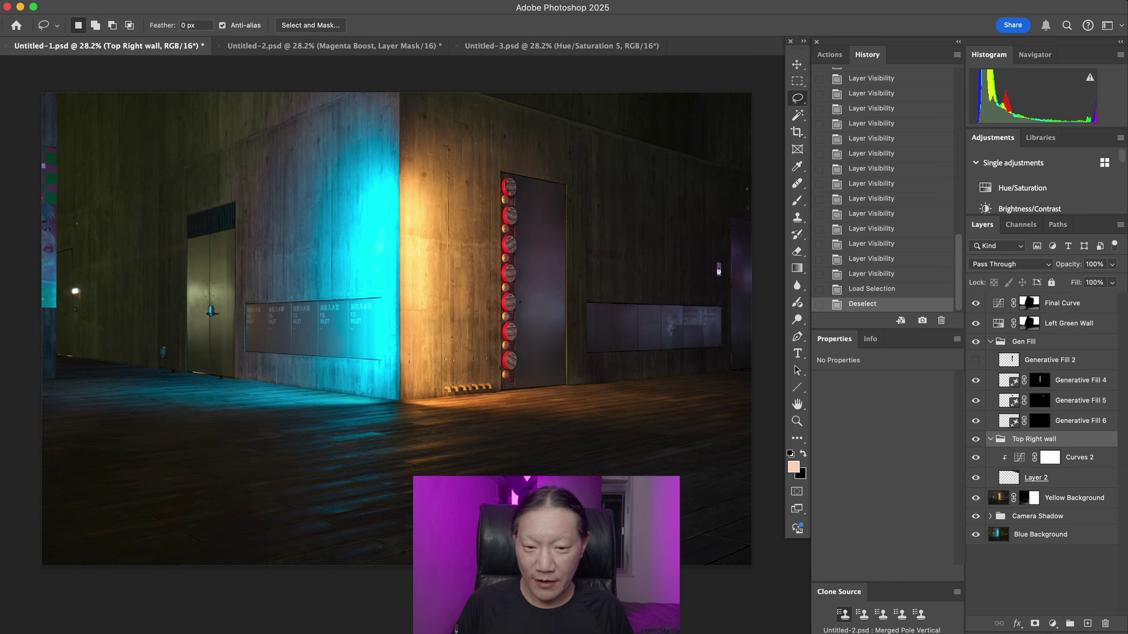
# Step: Annotate an area of the image and circle the upper-left wall
pyautogui.press('super+shift+a')
pyautogui.moveTo(731, 213)
pyautogui.mouseDown()
pyautogui.moveTo(642, 234)
pyautogui.moveTo(582, 340)
pyautogui.moveTo(653, 397)
pyautogui.mouseUp()
pyautogui.moveTo(52, 117)
pyautogui.mouseDown()
pyautogui.moveTo(98, 99)
pyautogui.moveTo(205, 106)
pyautogui.moveTo(242, 184)
pyautogui.moveTo(202, 339)
pyautogui.moveTo(147, 363)
pyautogui.moveTo(66, 347)
pyautogui.mouseUp()
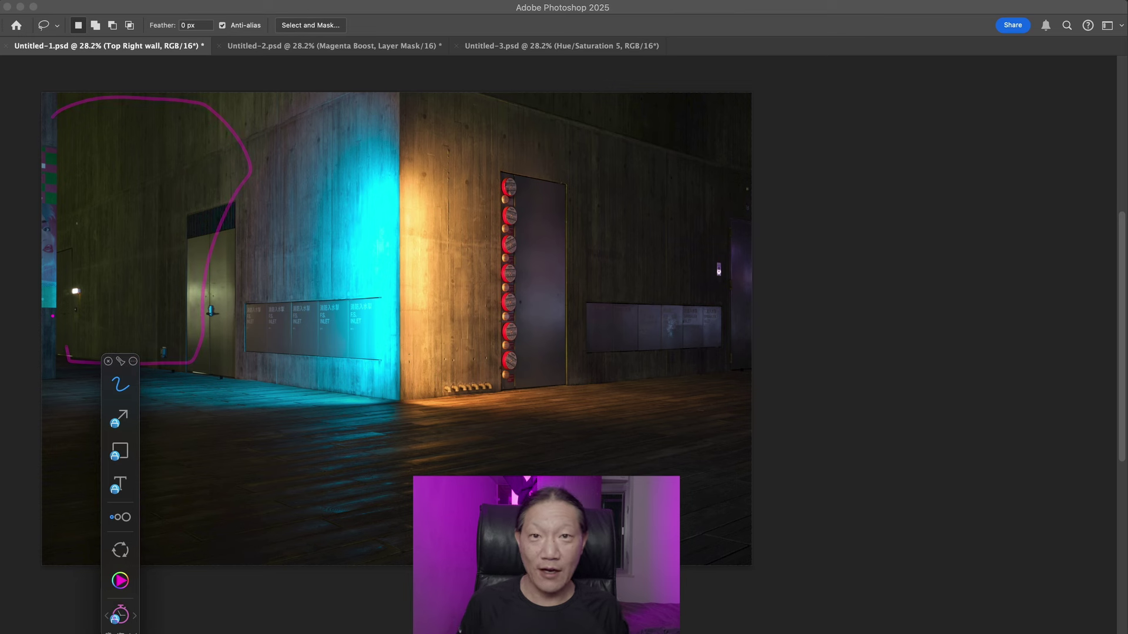
pyautogui.press('Tab')
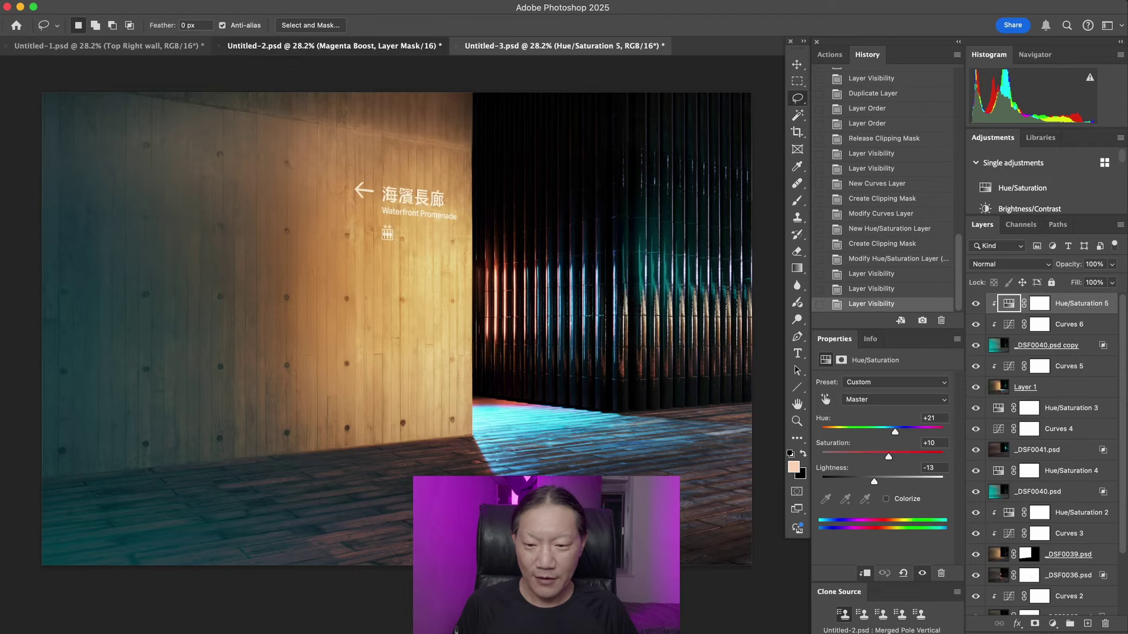
pyautogui.hotkey('ctrl', 'Tab')
# Step: Switch back to the Untitled-1 corner composite
pyautogui.hotkey('ctrl', 'shift', 'Tab')
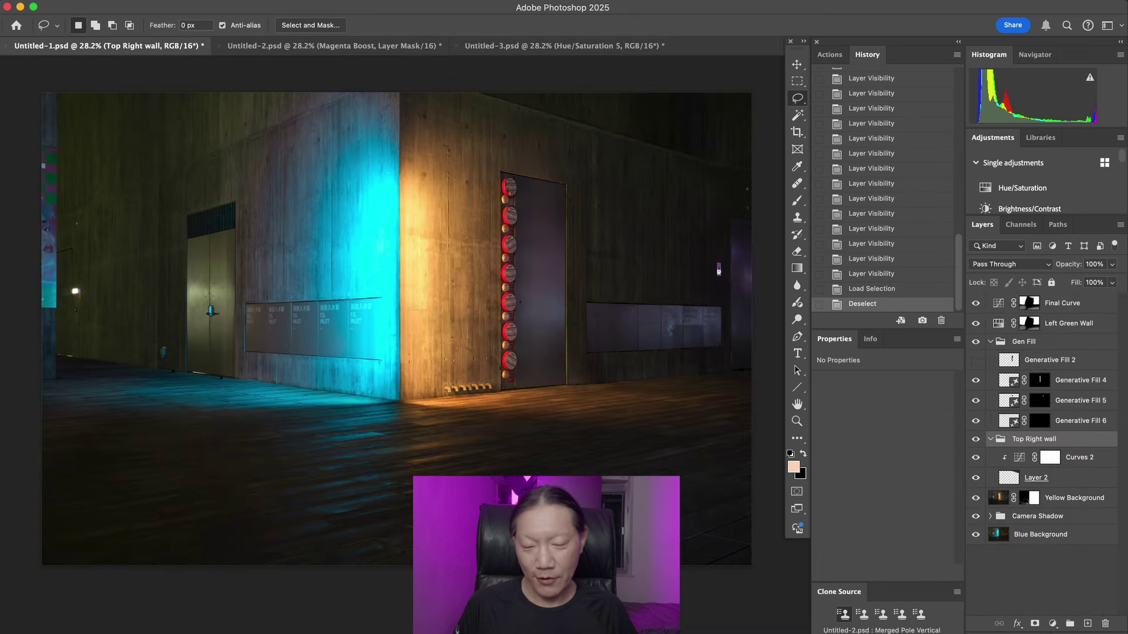